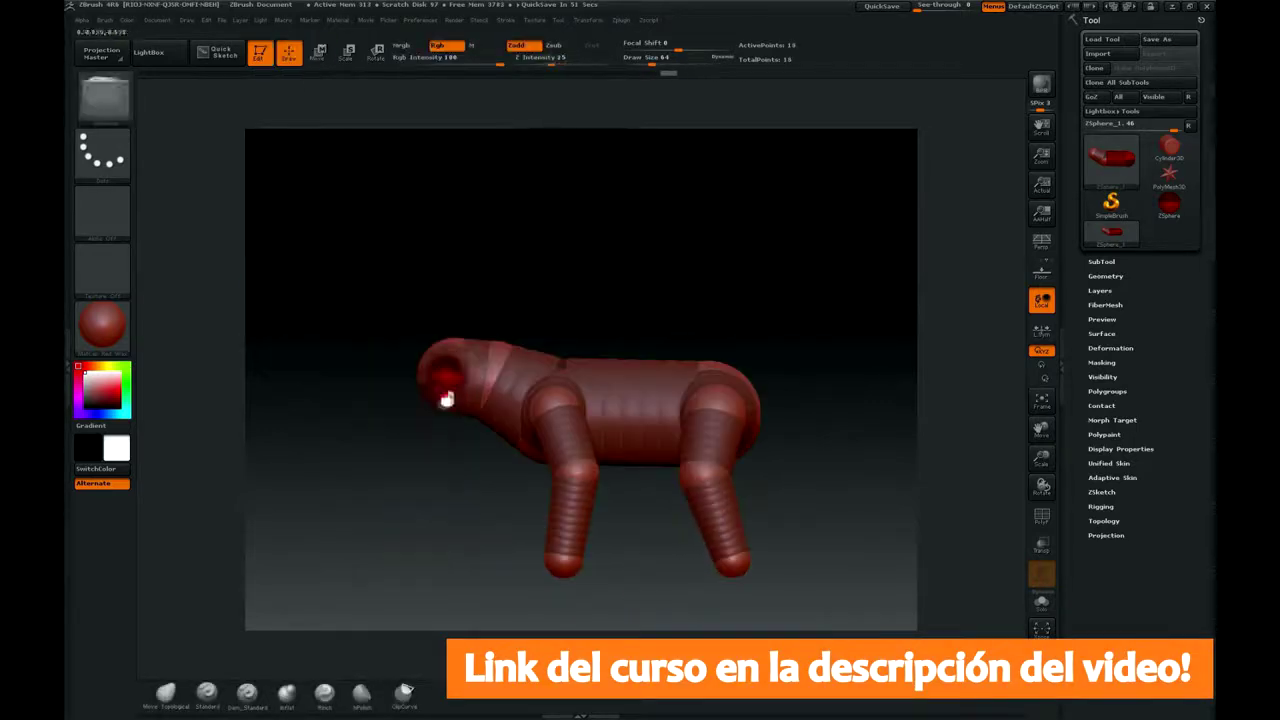
Step: Scale the front leg ZSphere along its length with Transpose Scale
{"action": "key", "text": "e"}
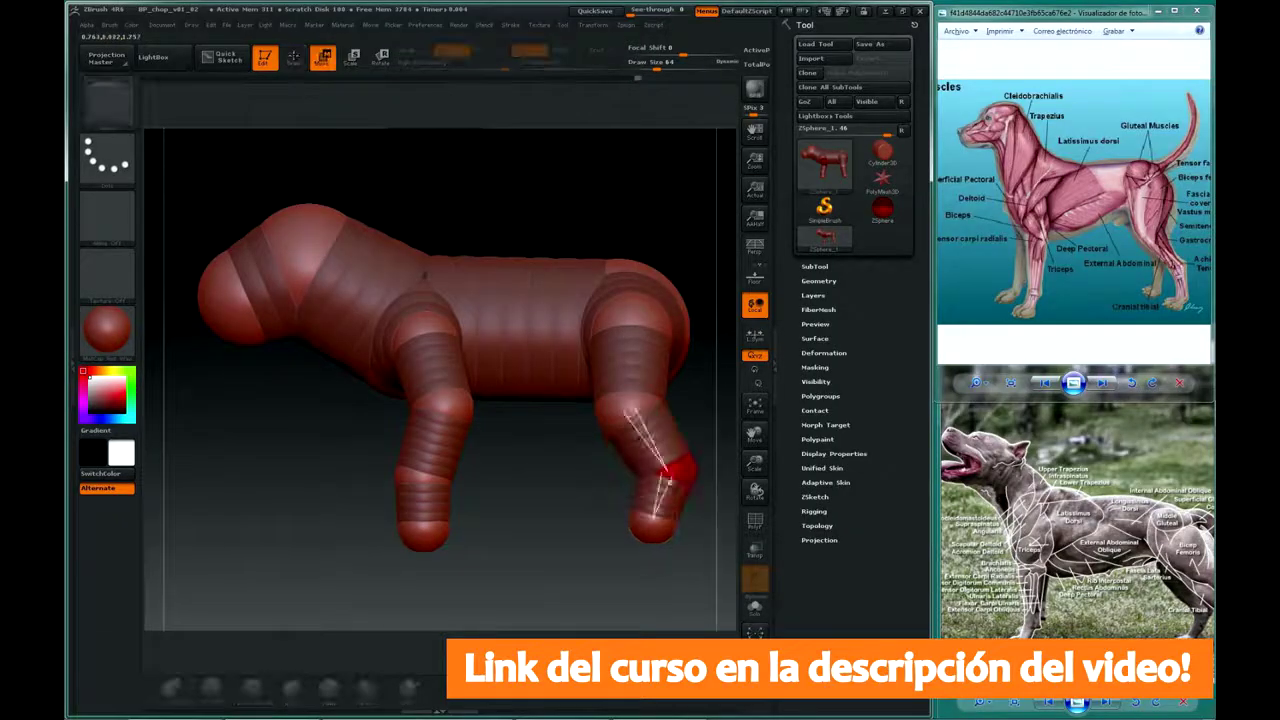
{"action": "left_click_drag", "start_coordinate": [424, 345], "coordinate": [422, 474]}
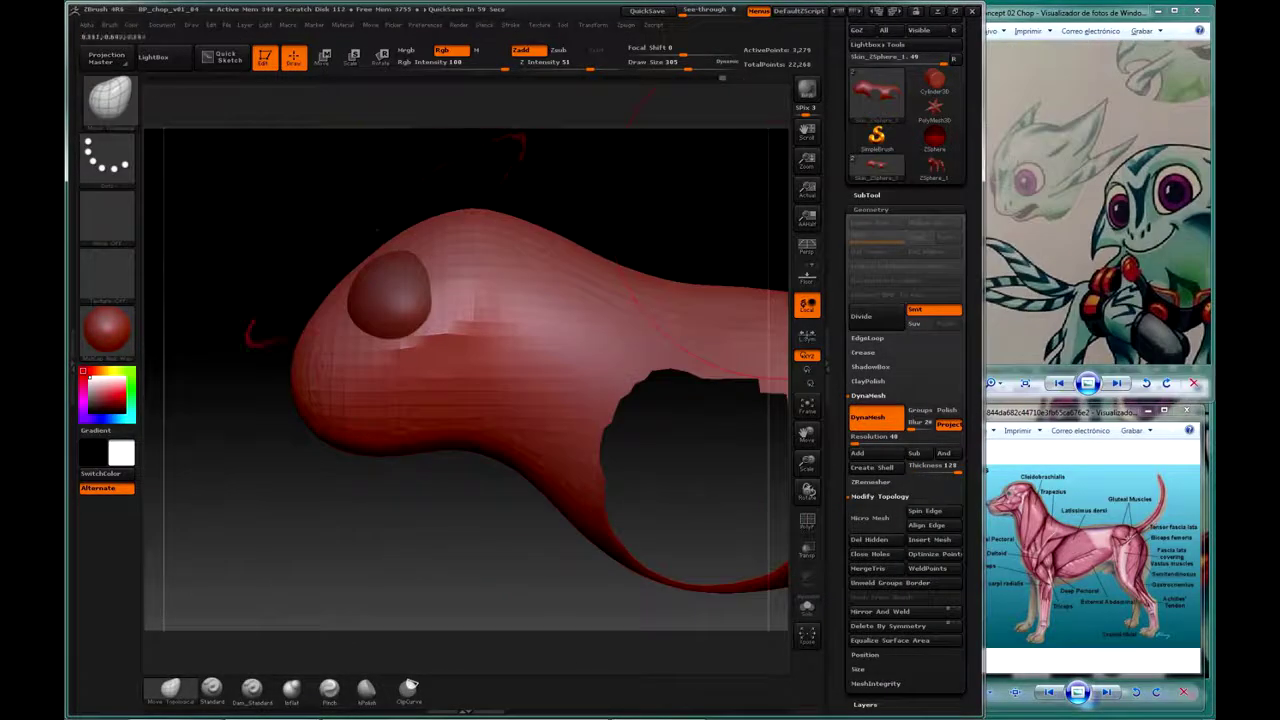
Step: Adjust the brush size and orbit the creature between side and front views
{"action": "key", "text": "space"}
{"action": "mouse_move", "coordinate": [485, 466]}
{"action": "left_mouse_down"}
{"action": "mouse_move", "coordinate": [531, 220]}
{"action": "mouse_move", "coordinate": [622, 237]}
{"action": "left_mouse_up"}
{"action": "mouse_move", "coordinate": [525, 350]}
{"action": "left_mouse_down"}
{"action": "mouse_move", "coordinate": [731, 320]}
{"action": "mouse_move", "coordinate": [508, 506]}
{"action": "mouse_move", "coordinate": [473, 410]}
{"action": "left_mouse_up"}
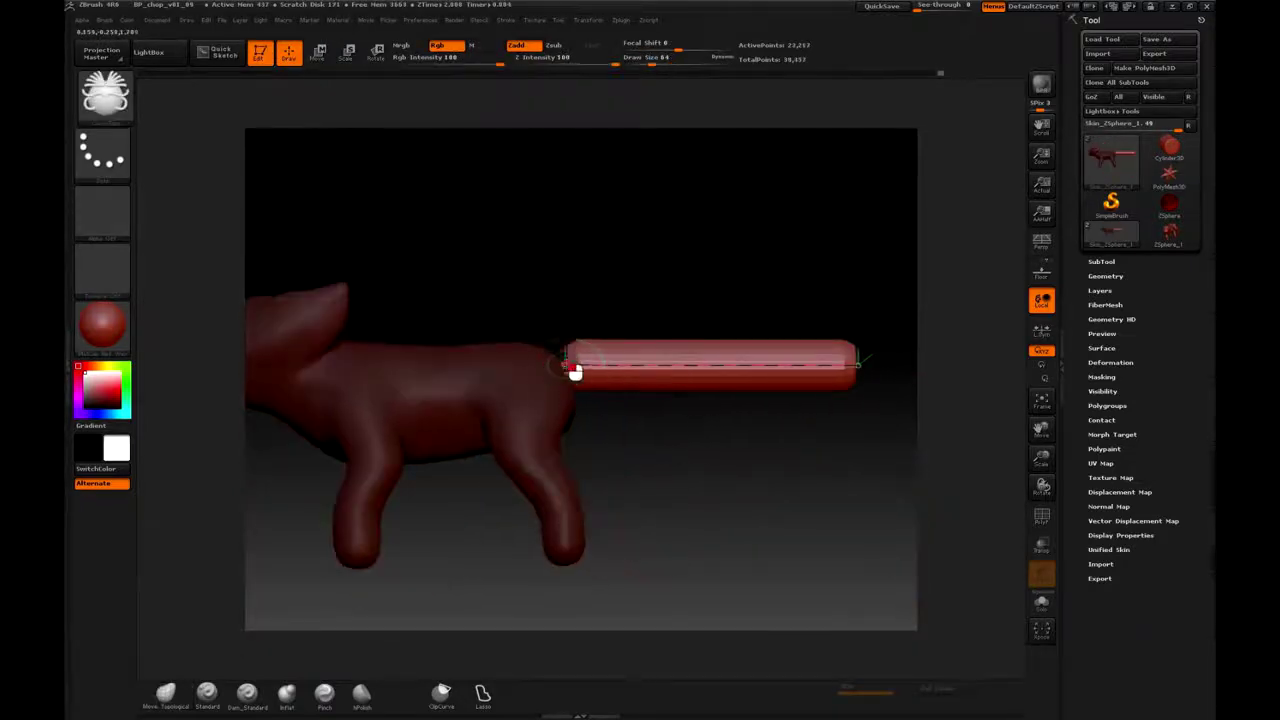
Step: Bend the straight tail into an upright arch over the back, sweeping the tip out and down
{"action": "mouse_move", "coordinate": [575, 372]}
{"action": "left_mouse_down"}
{"action": "mouse_move", "coordinate": [877, 357]}
{"action": "mouse_move", "coordinate": [543, 343]}
{"action": "mouse_move", "coordinate": [720, 371]}
{"action": "mouse_move", "coordinate": [568, 368]}
{"action": "left_mouse_up"}
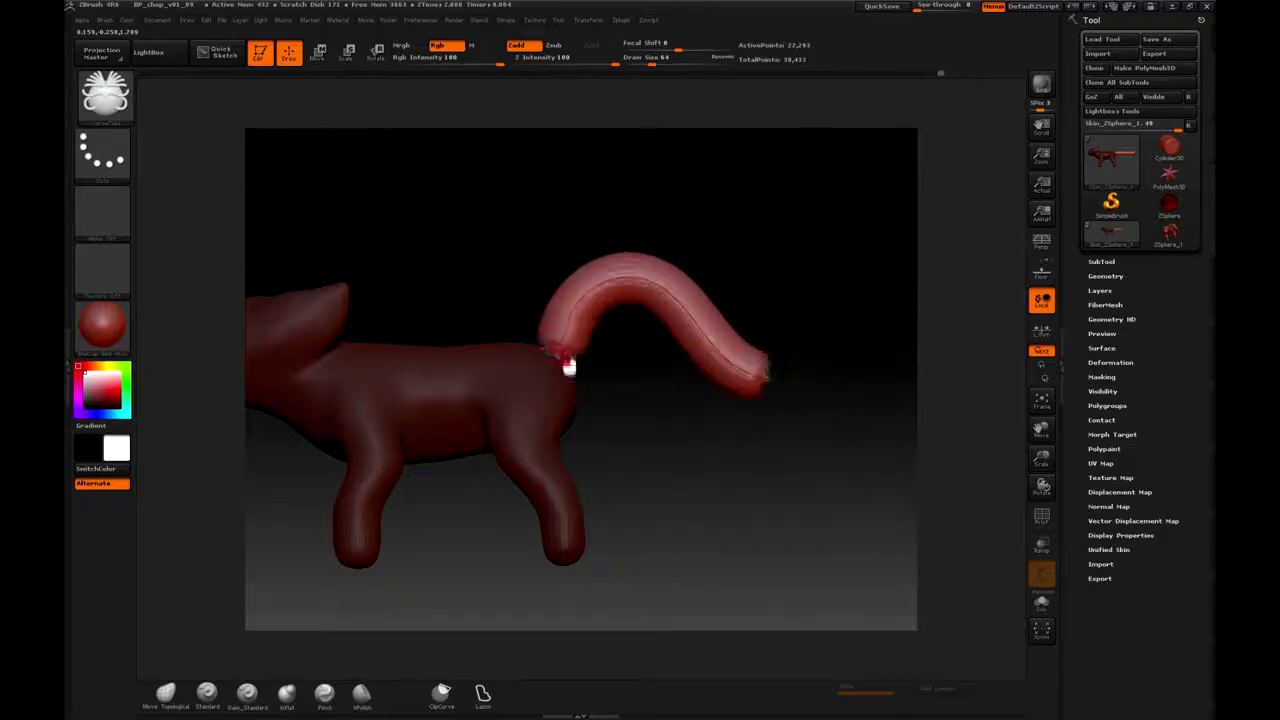
{"action": "mouse_move", "coordinate": [758, 368]}
{"action": "left_mouse_down"}
{"action": "mouse_move", "coordinate": [771, 209]}
{"action": "mouse_move", "coordinate": [571, 380]}
{"action": "left_mouse_up"}
{"action": "mouse_move", "coordinate": [700, 380]}
{"action": "left_mouse_down"}
{"action": "mouse_move", "coordinate": [826, 329]}
{"action": "mouse_move", "coordinate": [777, 289]}
{"action": "left_mouse_up"}
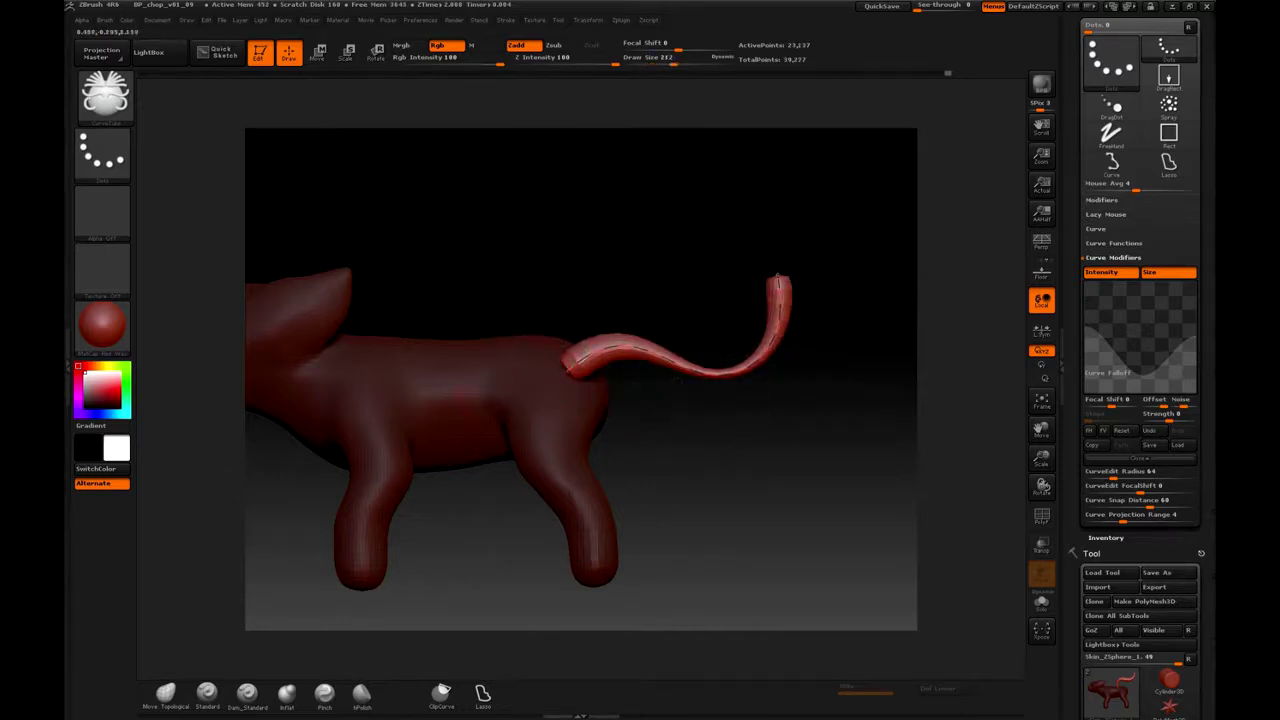
{"action": "mouse_move", "coordinate": [677, 267]}
{"action": "left_mouse_down"}
{"action": "mouse_move", "coordinate": [640, 414]}
{"action": "mouse_move", "coordinate": [620, 366]}
{"action": "mouse_move", "coordinate": [726, 423]}
{"action": "mouse_move", "coordinate": [677, 256]}
{"action": "left_mouse_up"}
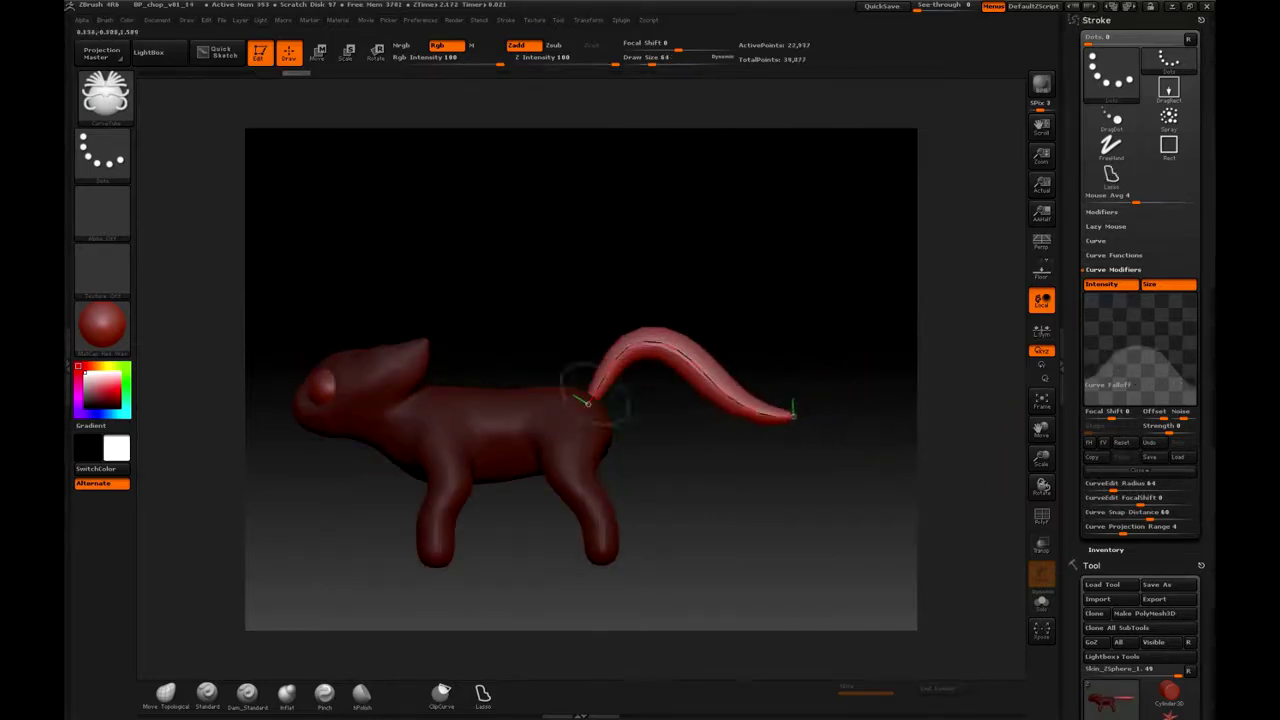
{"action": "mouse_move", "coordinate": [793, 412]}
{"action": "left_mouse_down"}
{"action": "mouse_move", "coordinate": [878, 392]}
{"action": "mouse_move", "coordinate": [738, 282]}
{"action": "mouse_move", "coordinate": [752, 388]}
{"action": "mouse_move", "coordinate": [857, 366]}
{"action": "mouse_move", "coordinate": [857, 520]}
{"action": "left_mouse_up"}
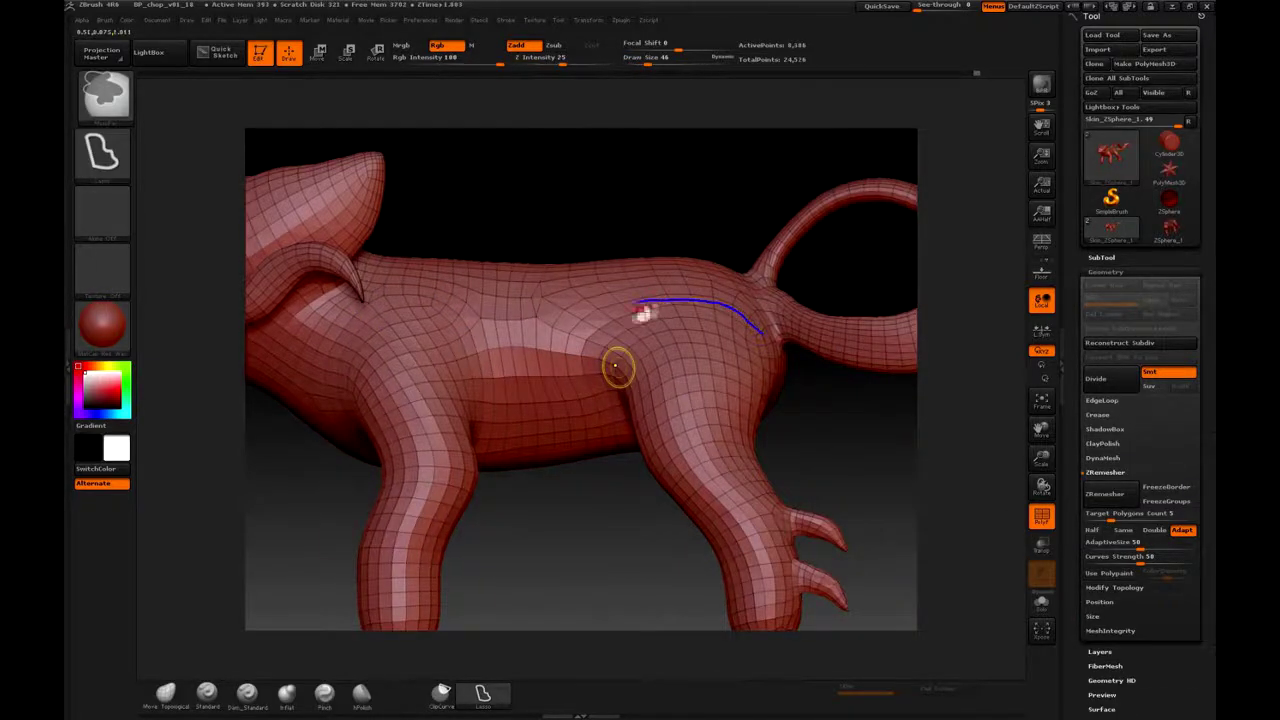
Step: Rotate to a zoomed-in front view of the clawed foot
{"action": "mouse_move", "coordinate": [600, 200]}
{"action": "left_mouse_down"}
{"action": "mouse_move", "coordinate": [862, 195]}
{"action": "mouse_move", "coordinate": [760, 200]}
{"action": "left_mouse_up"}
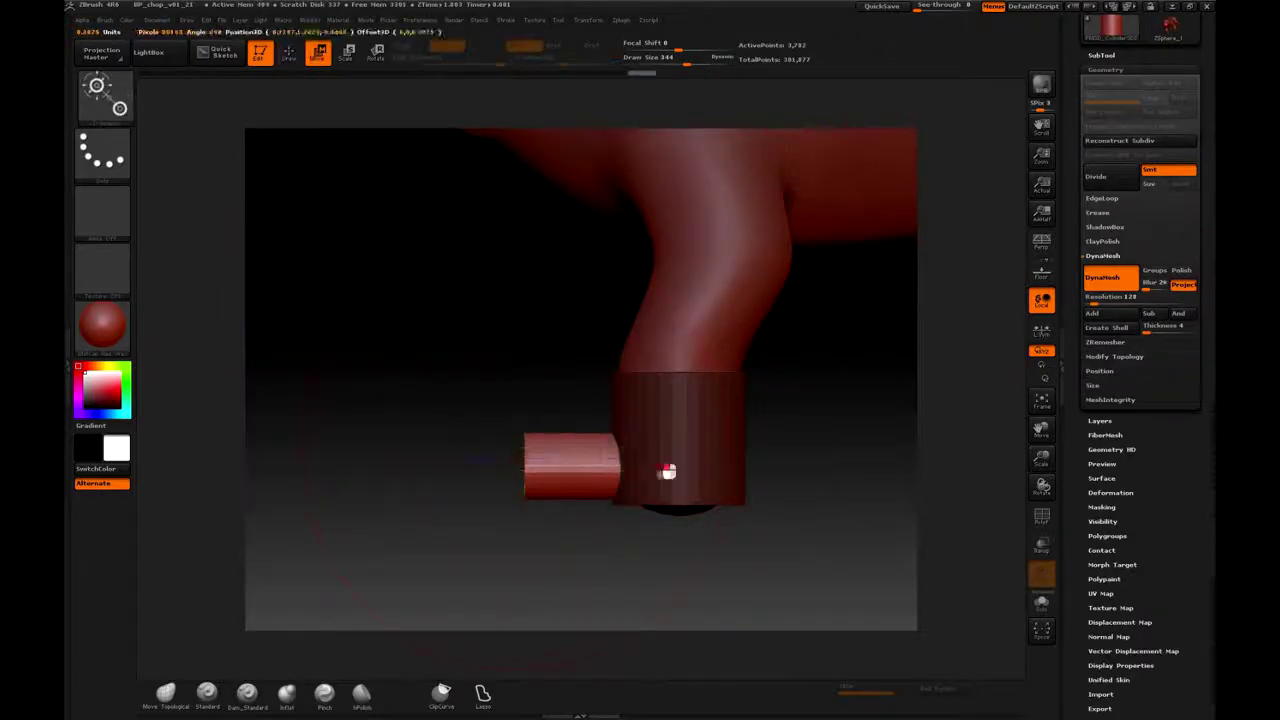
Step: Switch Transpose to scaling and taper the nozzle tip beside the leg cuff
{"action": "key", "text": "e"}
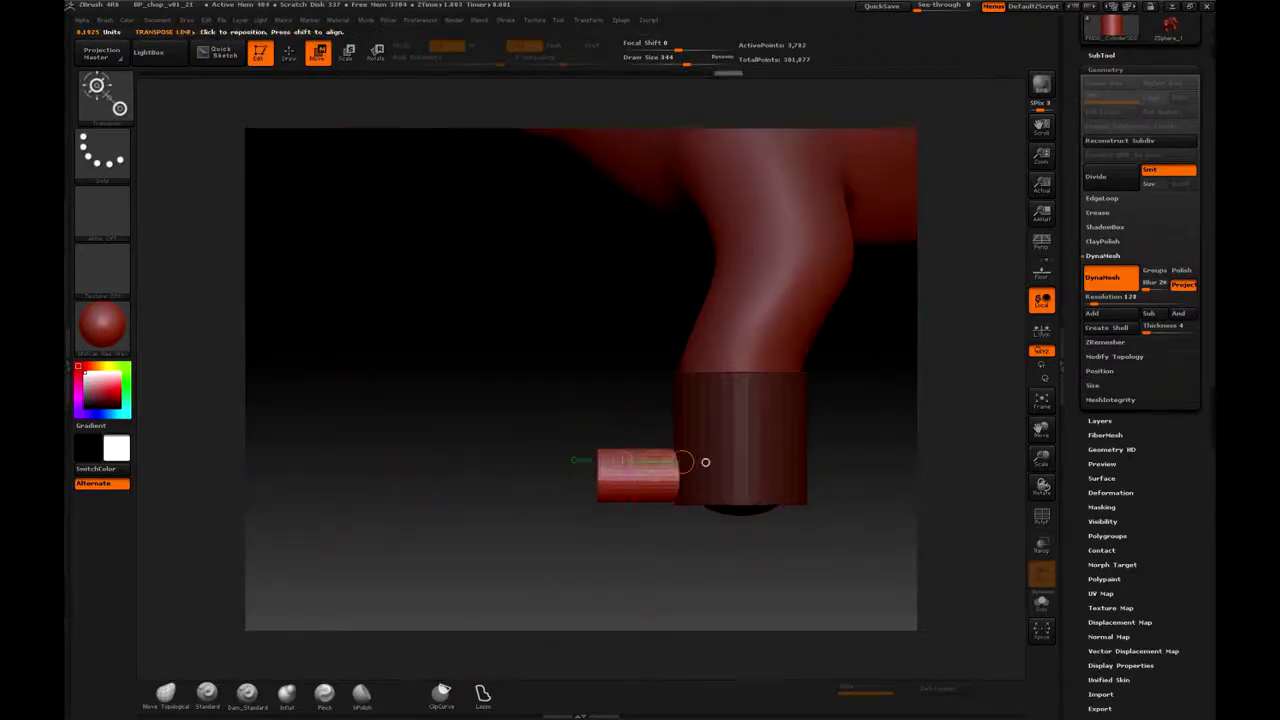
{"action": "mouse_move", "coordinate": [763, 571]}
{"action": "left_mouse_down"}
{"action": "mouse_move", "coordinate": [622, 485]}
{"action": "mouse_move", "coordinate": [700, 480]}
{"action": "left_mouse_up"}
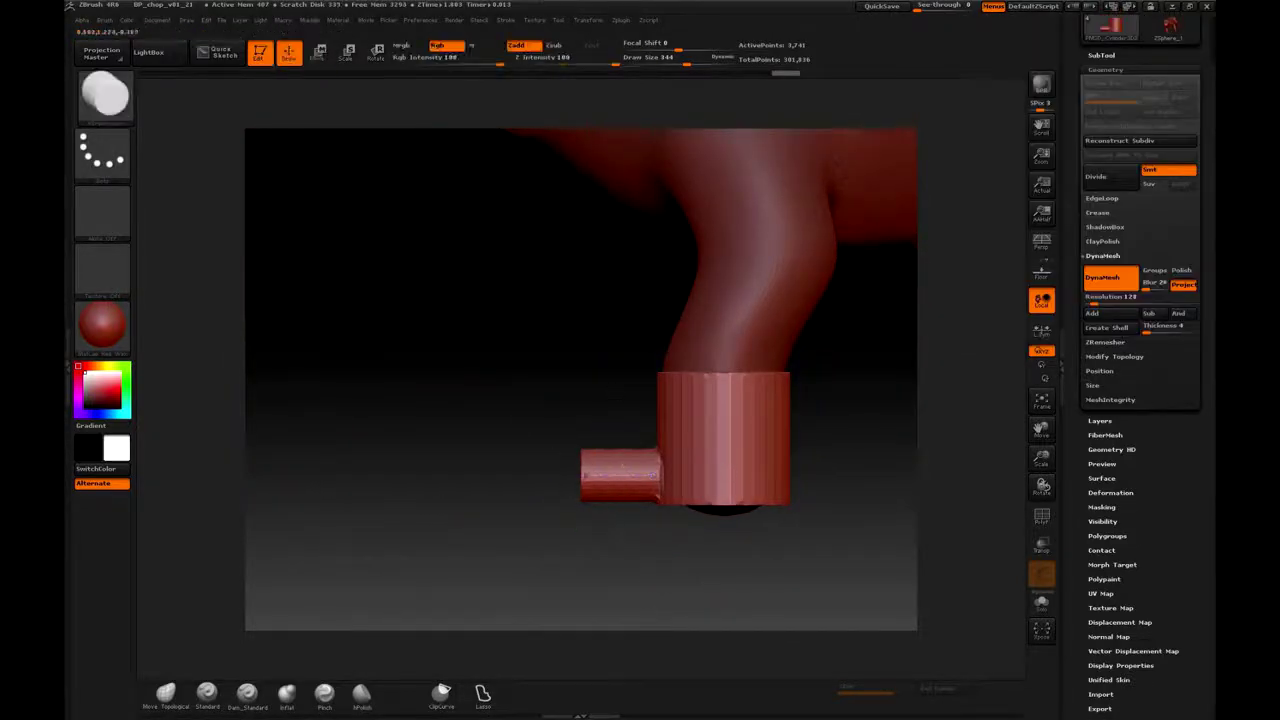
{"action": "mouse_move", "coordinate": [592, 470]}
{"action": "left_mouse_down"}
{"action": "mouse_move", "coordinate": [534, 486]}
{"action": "mouse_move", "coordinate": [566, 509]}
{"action": "left_mouse_up"}
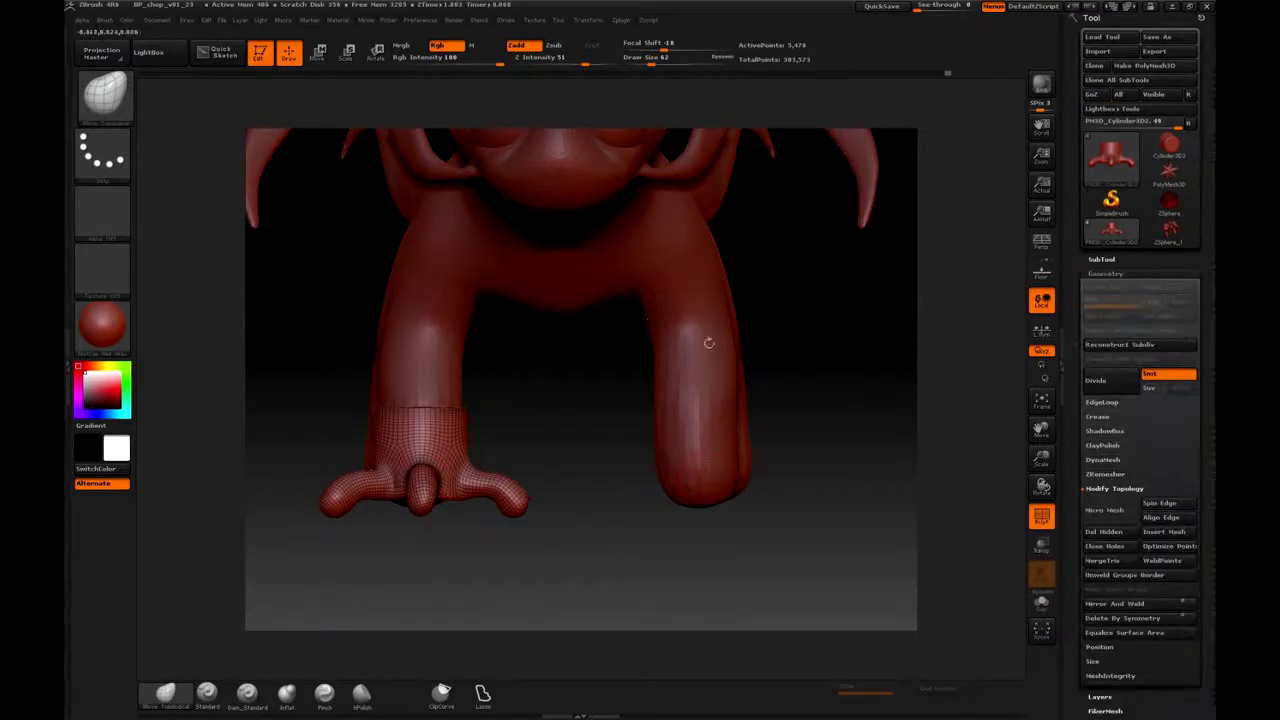
Step: Mirror and weld the finished foot onto the other front leg
{"action": "left_click", "coordinate": [1112, 605]}
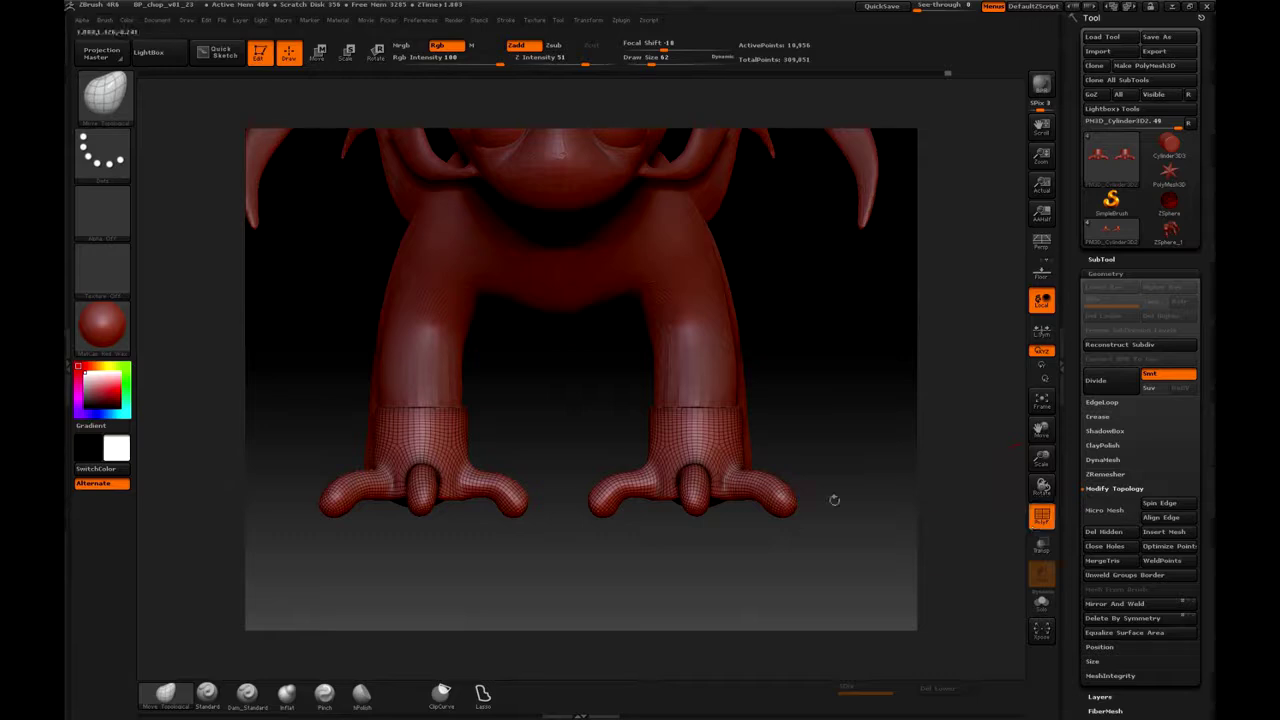
{"action": "scroll", "coordinate": [1140, 480], "scroll_direction": "down", "scroll_amount": 5}
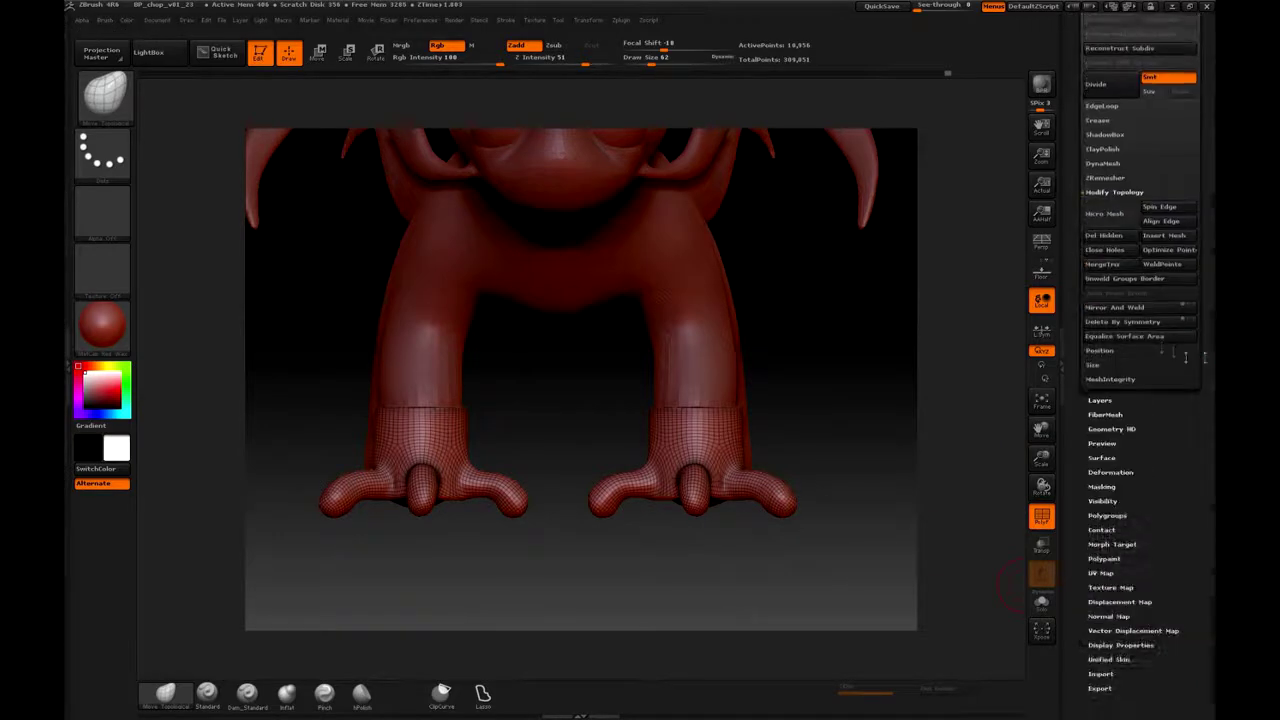
{"action": "left_click_drag", "start_coordinate": [805, 485], "coordinate": [827, 489]}
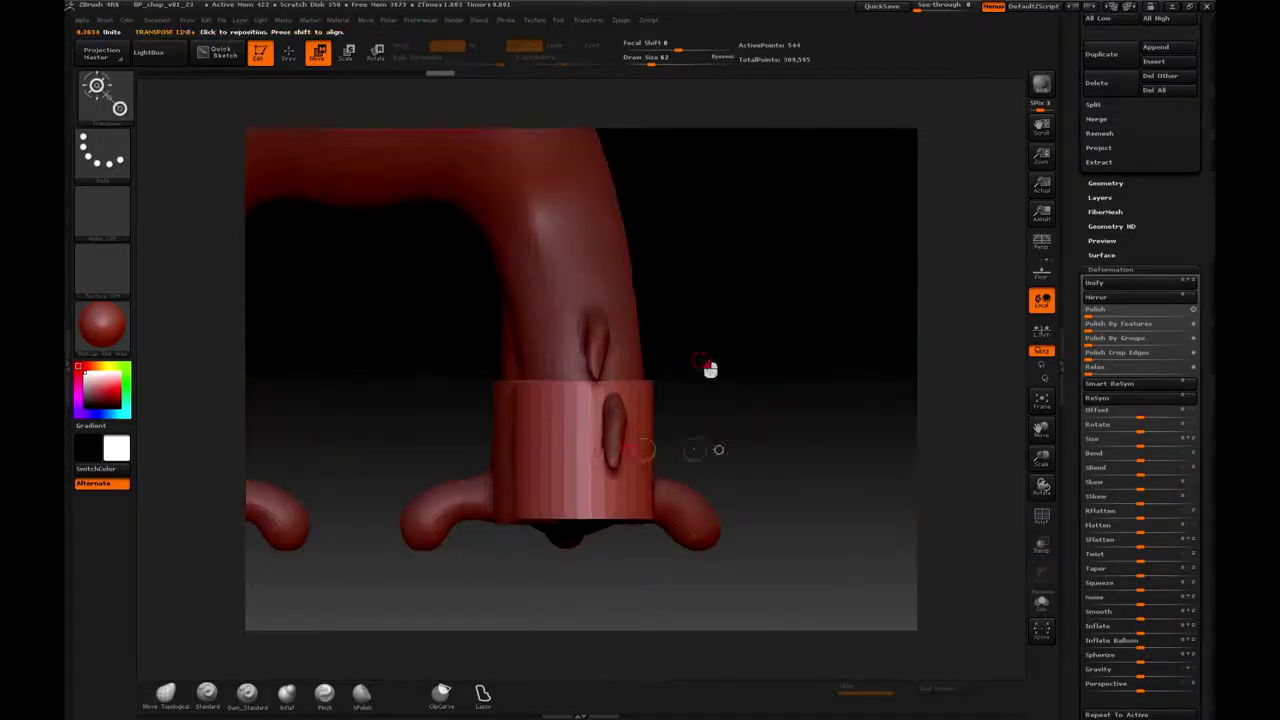
Step: Turn the cuff cylinder upright to show its flat end, then view the creature from the front three-quarter angle
{"action": "left_click_drag", "start_coordinate": [709, 366], "coordinate": [764, 454]}
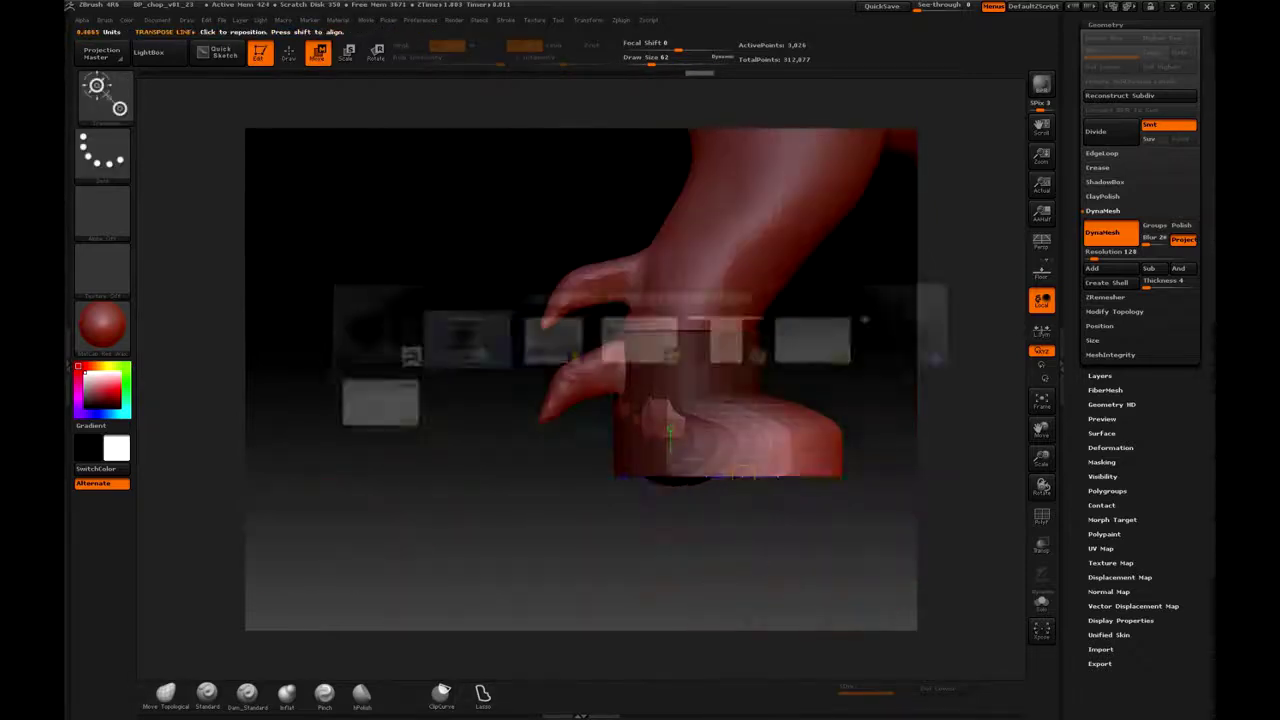
{"action": "left_click_drag", "start_coordinate": [545, 378], "coordinate": [714, 368]}
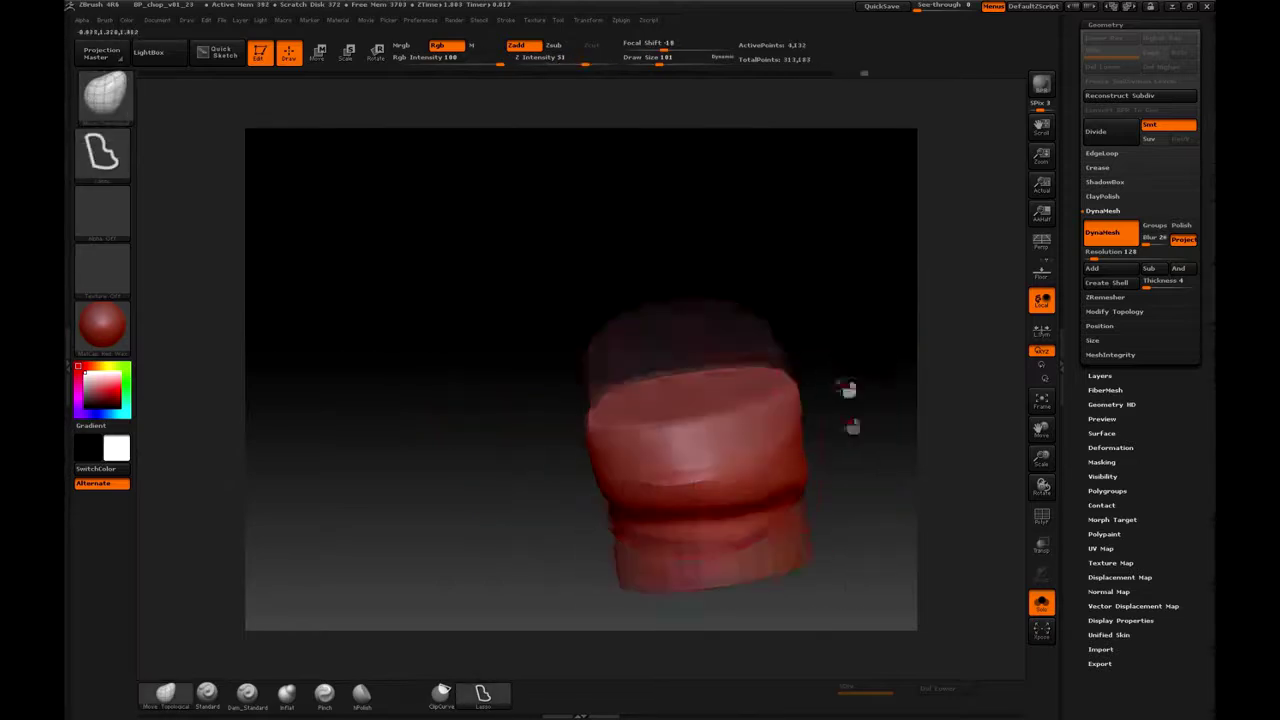
{"action": "left_click_drag", "start_coordinate": [776, 355], "coordinate": [786, 437]}
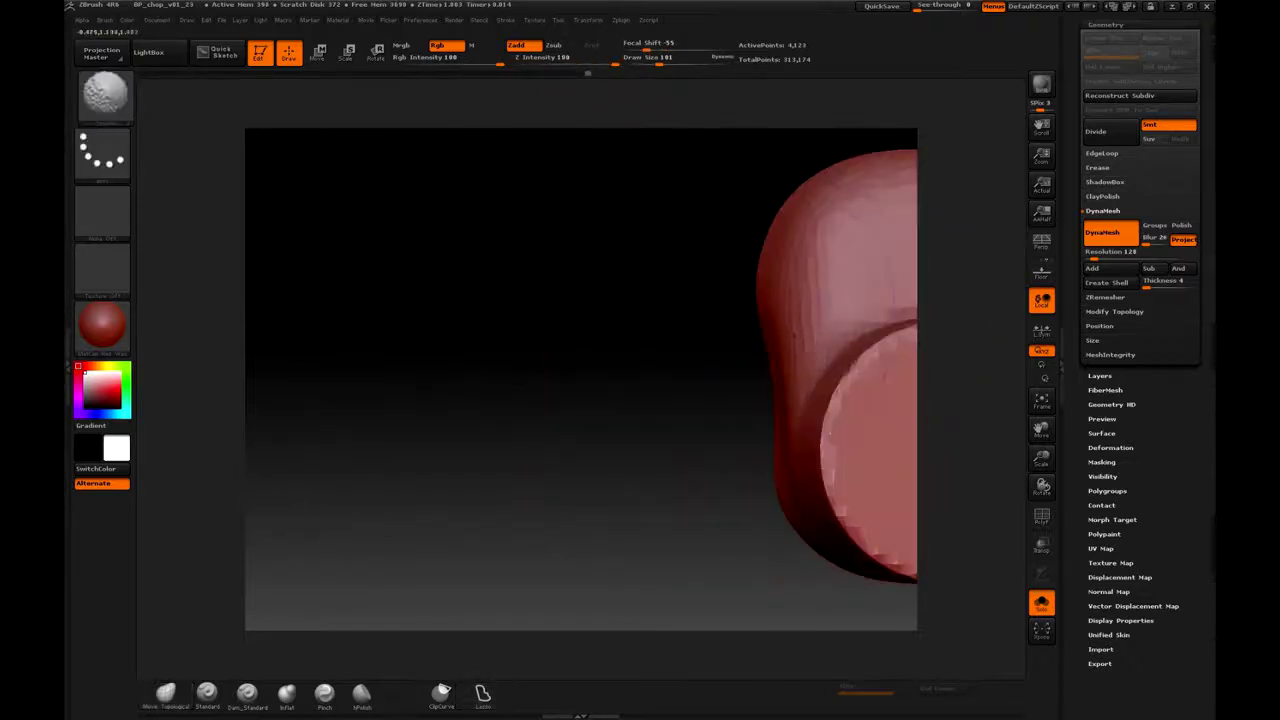
{"action": "mouse_move", "coordinate": [930, 450]}
{"action": "left_mouse_down"}
{"action": "mouse_move", "coordinate": [811, 500]}
{"action": "mouse_move", "coordinate": [877, 340]}
{"action": "left_mouse_up"}
{"action": "left_click", "coordinate": [1112, 340]}
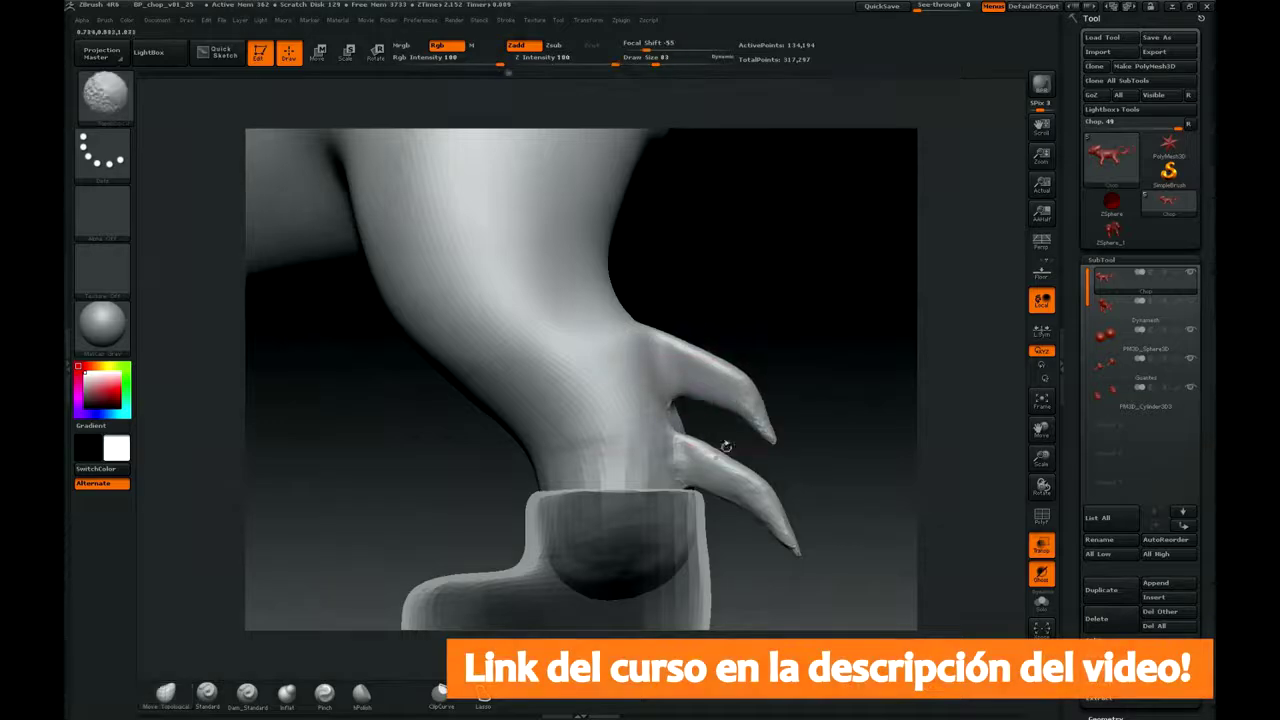
Step: Set the Move Topological brush size and strength, then pull the lower claw tip up and left
{"action": "key", "text": "b"}
{"action": "key", "text": "m"}
{"action": "key", "text": "t"}
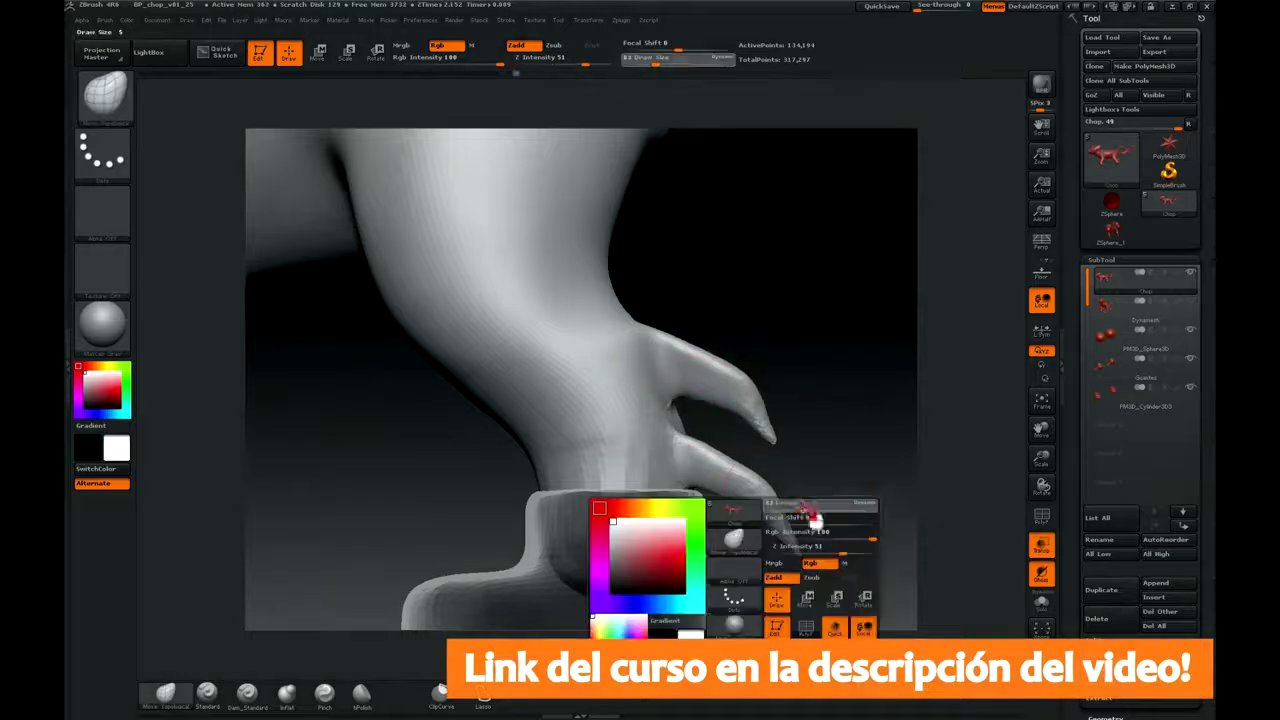
{"action": "left_click_drag", "start_coordinate": [798, 550], "coordinate": [776, 518]}
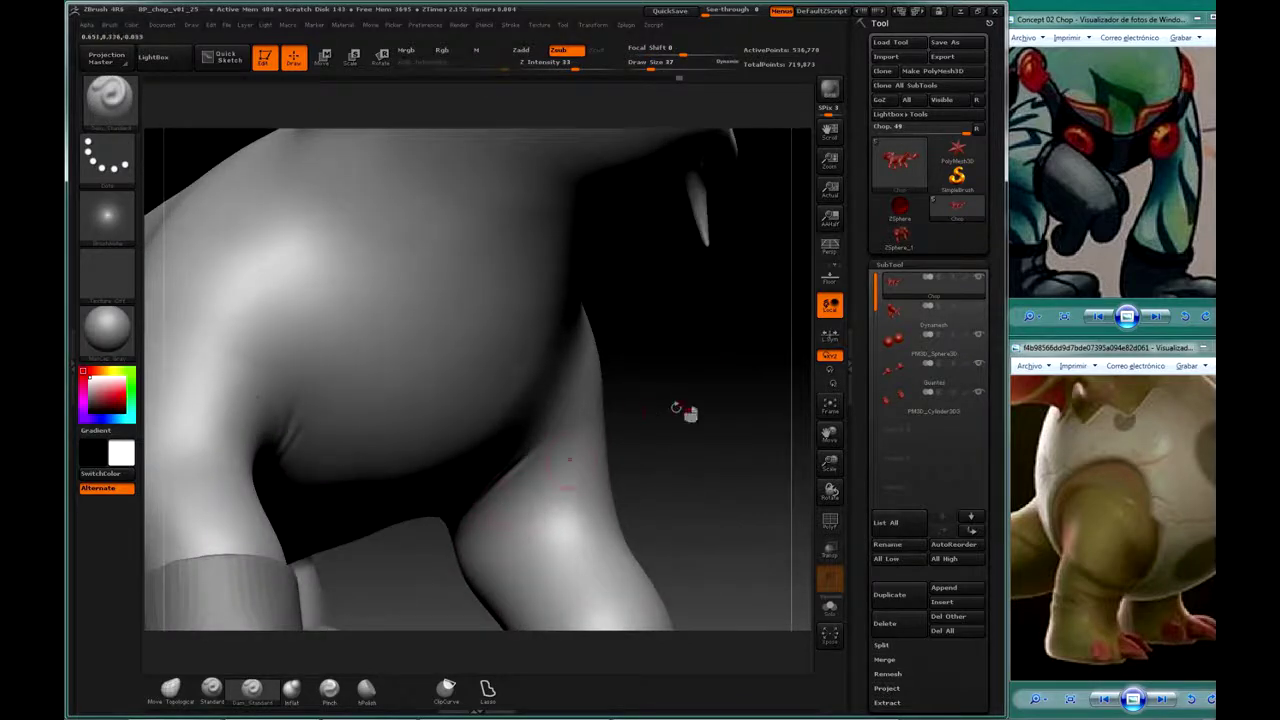
Step: Orbit around the torso, leg and shoulder while reducing the brush size for crease work
{"action": "left_click_drag", "start_coordinate": [685, 412], "coordinate": [507, 518]}
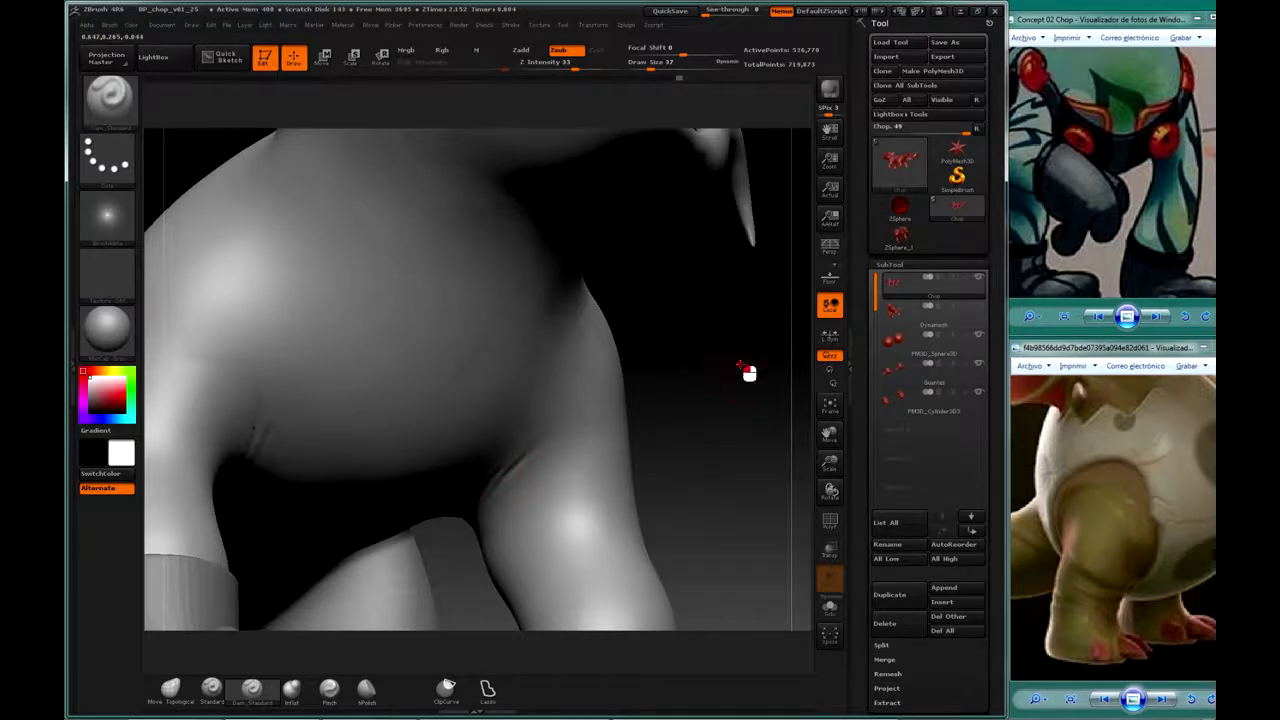
{"action": "left_click_drag", "start_coordinate": [745, 372], "coordinate": [480, 505]}
{"action": "mouse_move", "coordinate": [670, 373]}
{"action": "left_mouse_down"}
{"action": "mouse_move", "coordinate": [606, 371]}
{"action": "mouse_move", "coordinate": [689, 472]}
{"action": "mouse_move", "coordinate": [642, 406]}
{"action": "left_mouse_up"}
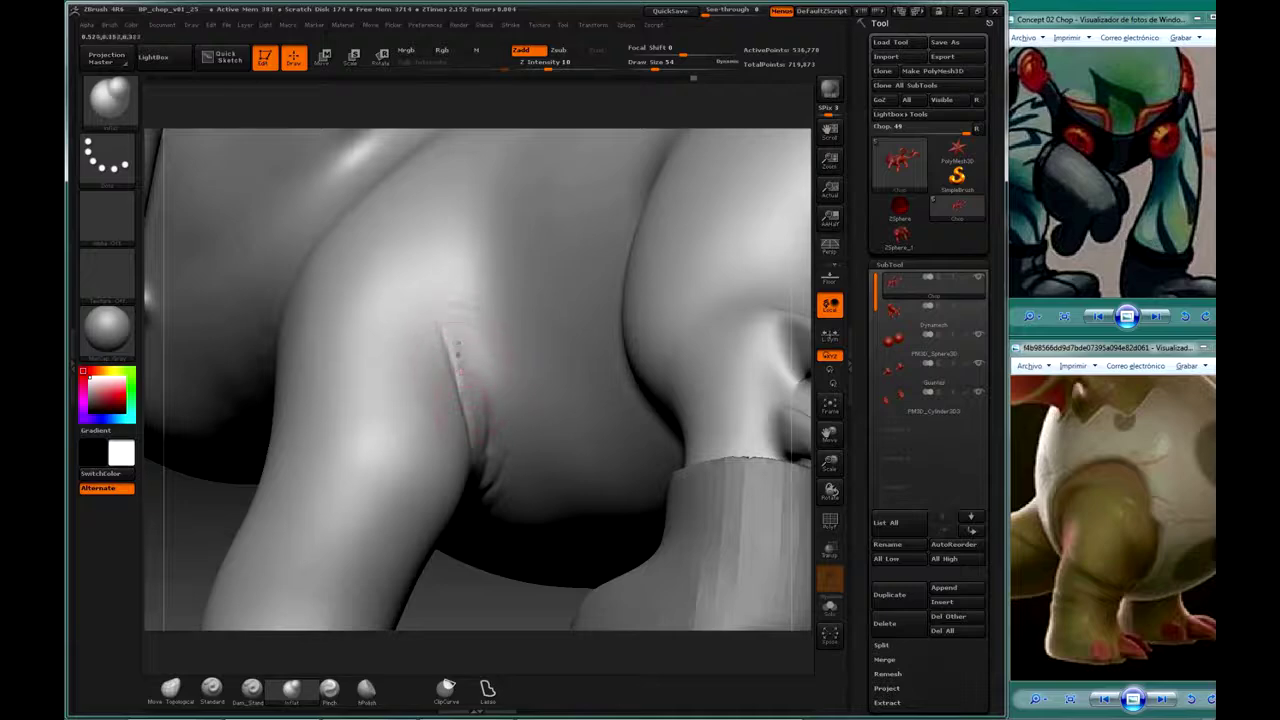
{"action": "left_click_drag", "start_coordinate": [455, 380], "coordinate": [470, 475]}
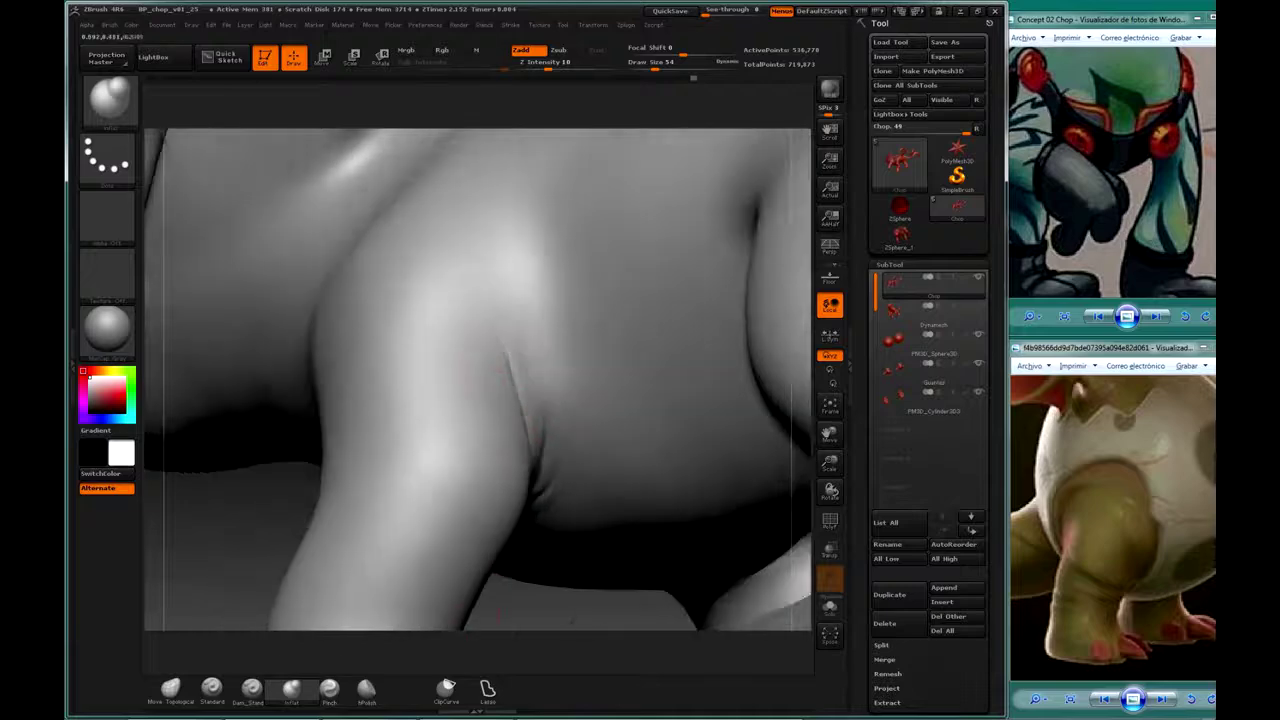
{"action": "key", "text": "space"}
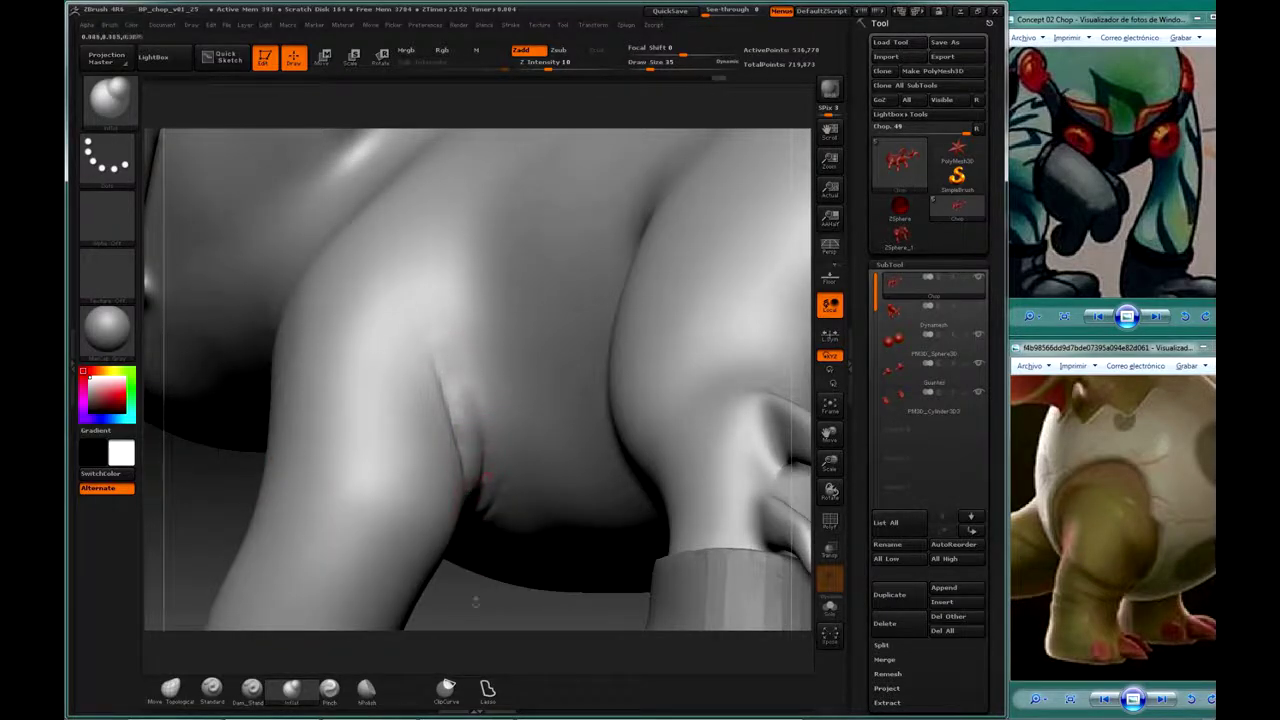
{"action": "left_click_drag", "start_coordinate": [475, 601], "coordinate": [478, 510]}
{"action": "mouse_move", "coordinate": [492, 455]}
{"action": "left_mouse_down"}
{"action": "mouse_move", "coordinate": [266, 514]}
{"action": "mouse_move", "coordinate": [480, 540]}
{"action": "left_mouse_up"}
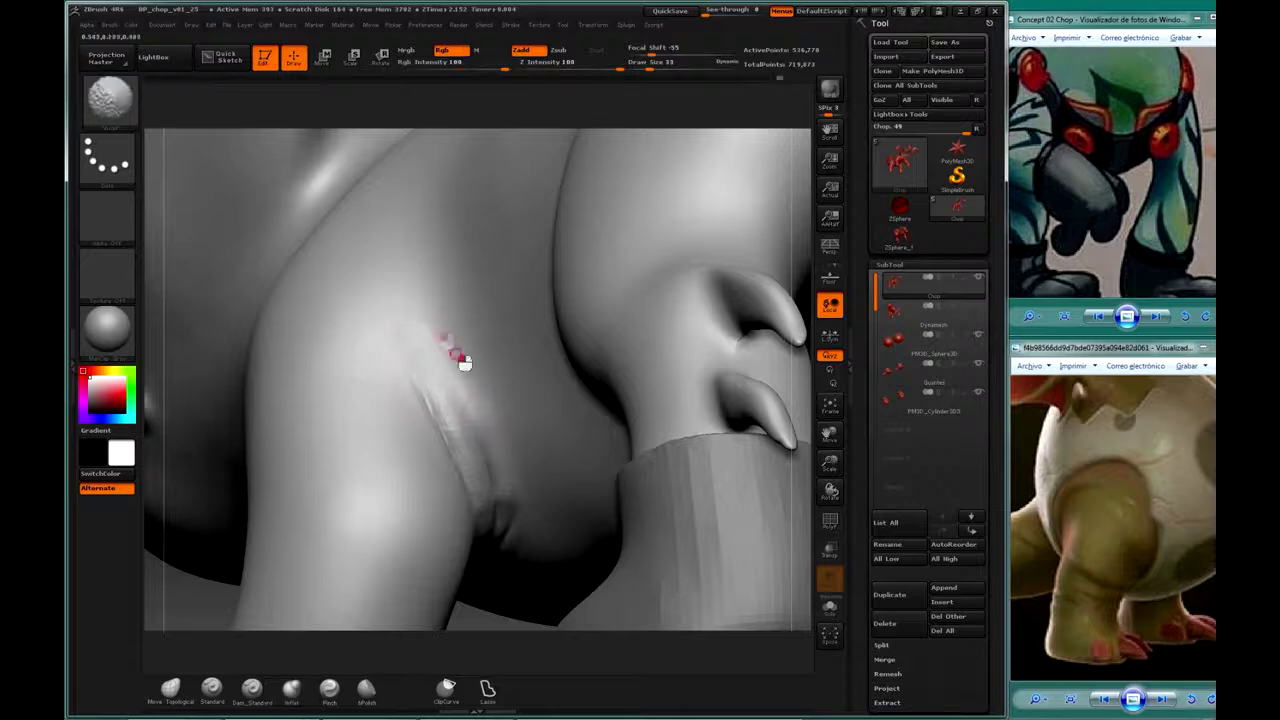
{"action": "mouse_move", "coordinate": [440, 395]}
{"action": "left_mouse_down"}
{"action": "mouse_move", "coordinate": [223, 571]}
{"action": "mouse_move", "coordinate": [438, 388]}
{"action": "left_mouse_up"}
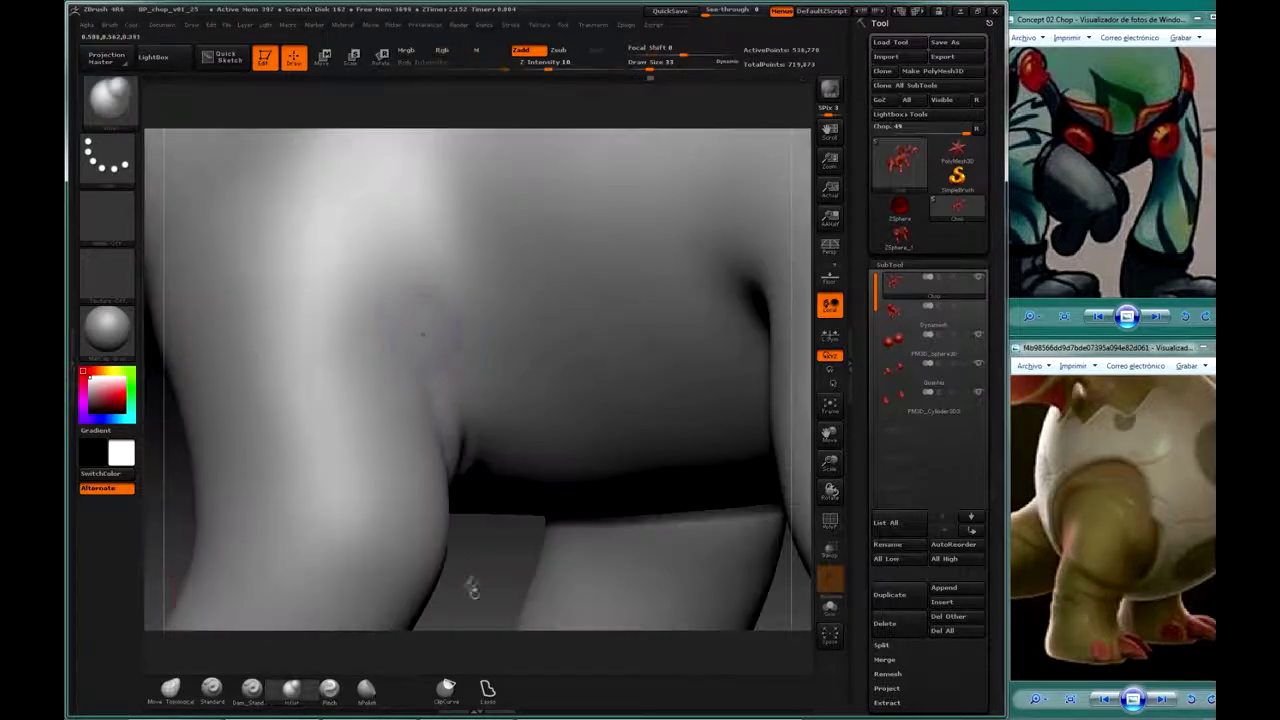
{"action": "left_click_drag", "start_coordinate": [473, 590], "coordinate": [530, 600]}
Step: Sculpt the crease at the leg joint, then reshape the leg contour with Move Topological
{"action": "key", "text": "space"}
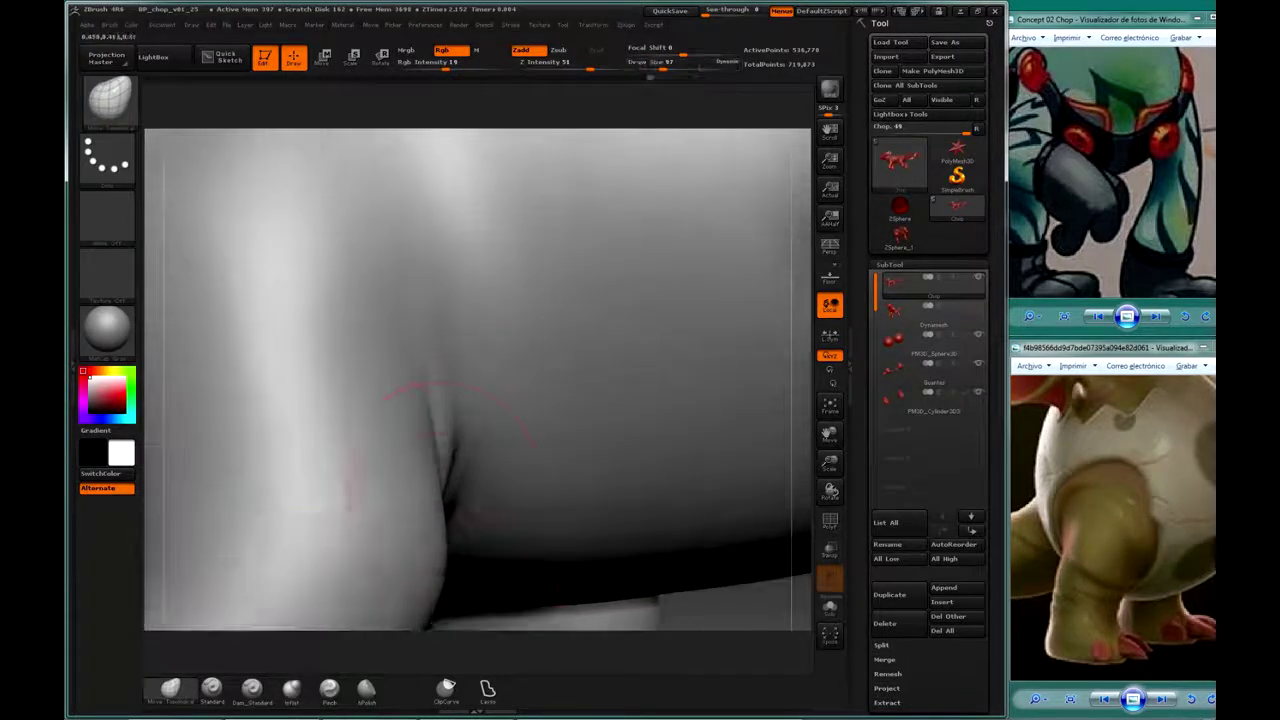
{"action": "mouse_move", "coordinate": [420, 390]}
{"action": "left_mouse_down"}
{"action": "mouse_move", "coordinate": [447, 488]}
{"action": "mouse_move", "coordinate": [526, 474]}
{"action": "mouse_move", "coordinate": [575, 560]}
{"action": "mouse_move", "coordinate": [400, 434]}
{"action": "mouse_move", "coordinate": [694, 394]}
{"action": "mouse_move", "coordinate": [520, 400]}
{"action": "mouse_move", "coordinate": [470, 470]}
{"action": "left_mouse_up"}
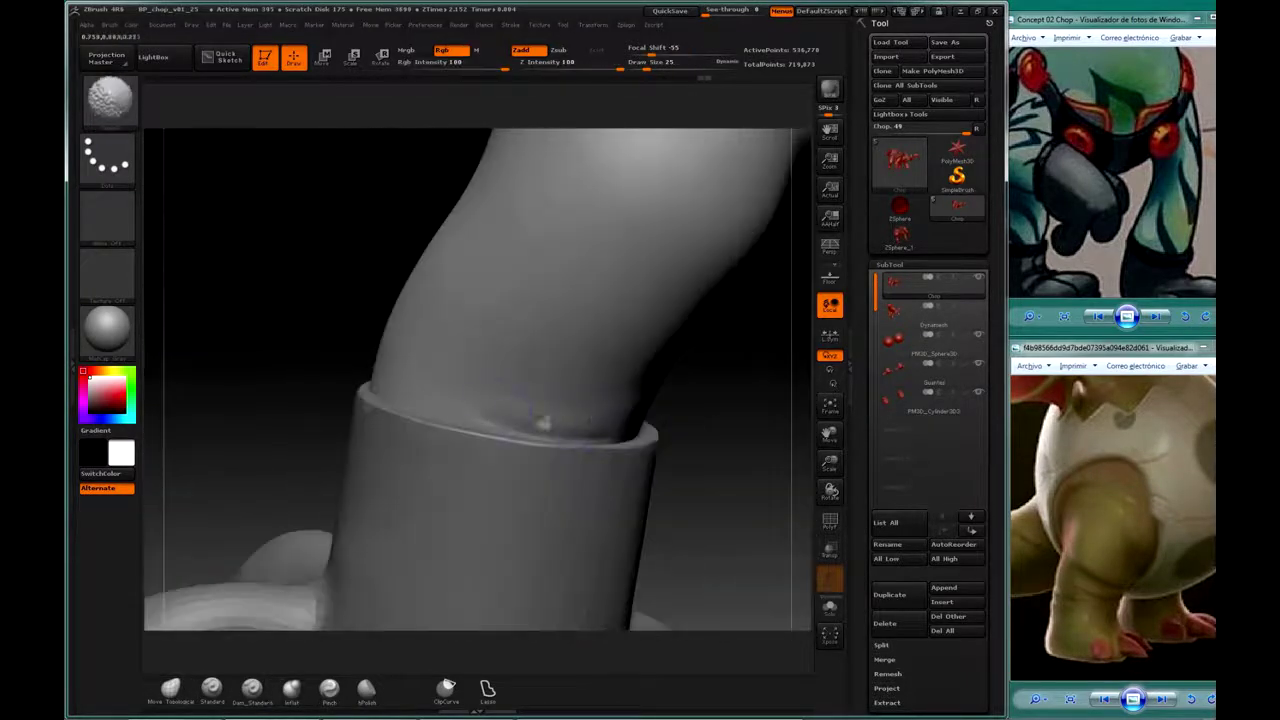
{"action": "mouse_move", "coordinate": [543, 424]}
{"action": "left_mouse_down"}
{"action": "mouse_move", "coordinate": [646, 457]}
{"action": "mouse_move", "coordinate": [617, 463]}
{"action": "mouse_move", "coordinate": [536, 424]}
{"action": "mouse_move", "coordinate": [629, 423]}
{"action": "mouse_move", "coordinate": [497, 466]}
{"action": "left_mouse_up"}
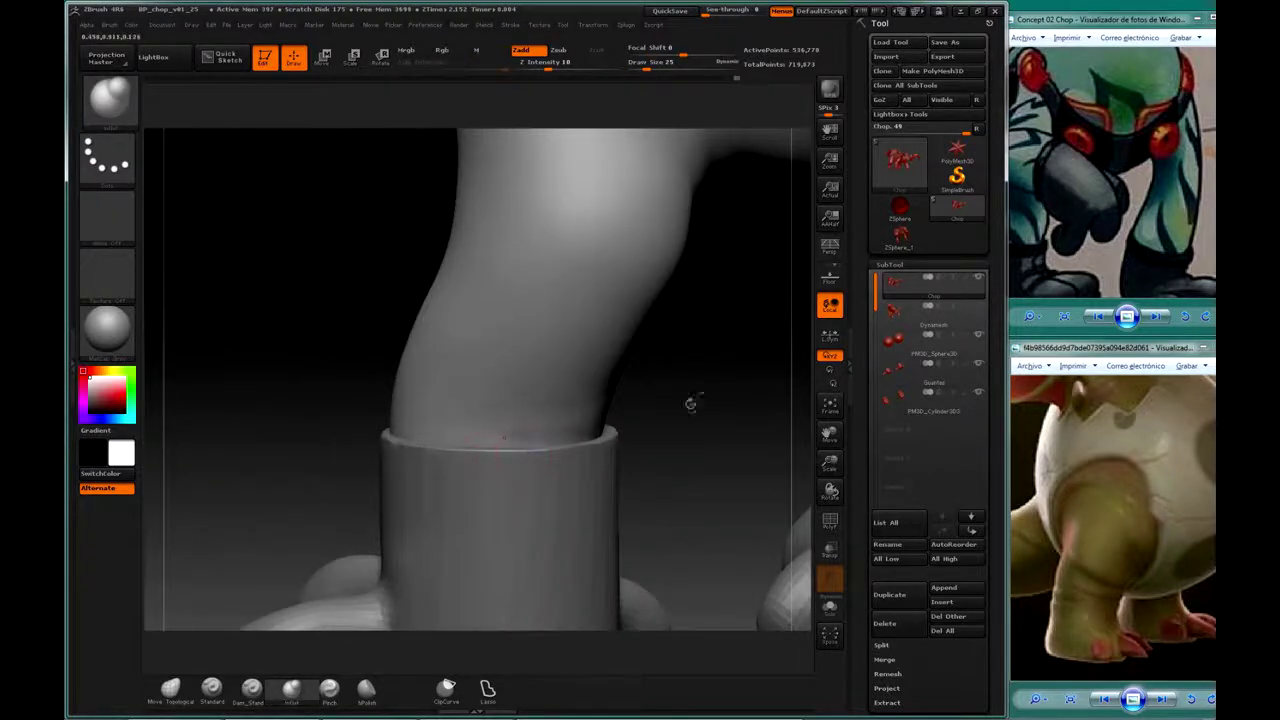
{"action": "mouse_move", "coordinate": [690, 404]}
{"action": "left_mouse_down"}
{"action": "mouse_move", "coordinate": [757, 357]}
{"action": "mouse_move", "coordinate": [600, 410]}
{"action": "mouse_move", "coordinate": [677, 427]}
{"action": "mouse_move", "coordinate": [590, 428]}
{"action": "left_mouse_up"}
{"action": "left_click", "coordinate": [170, 688]}
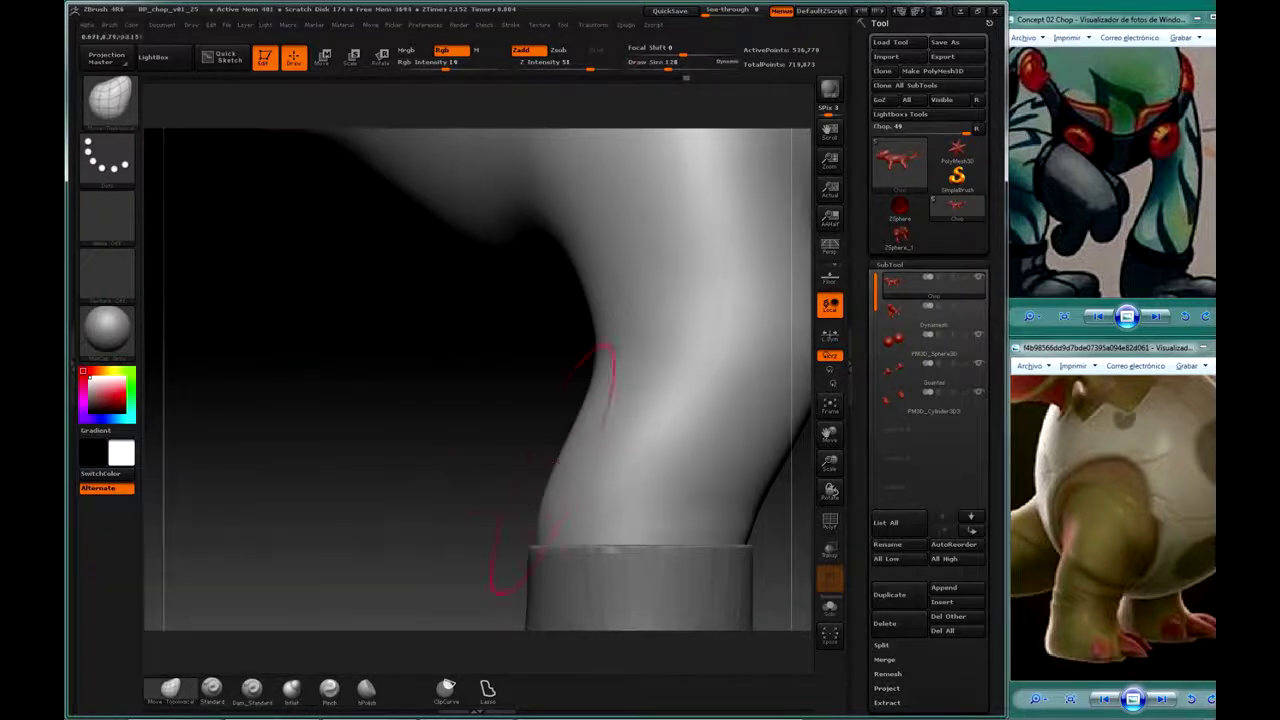
{"action": "left_click_drag", "start_coordinate": [545, 480], "coordinate": [398, 525]}
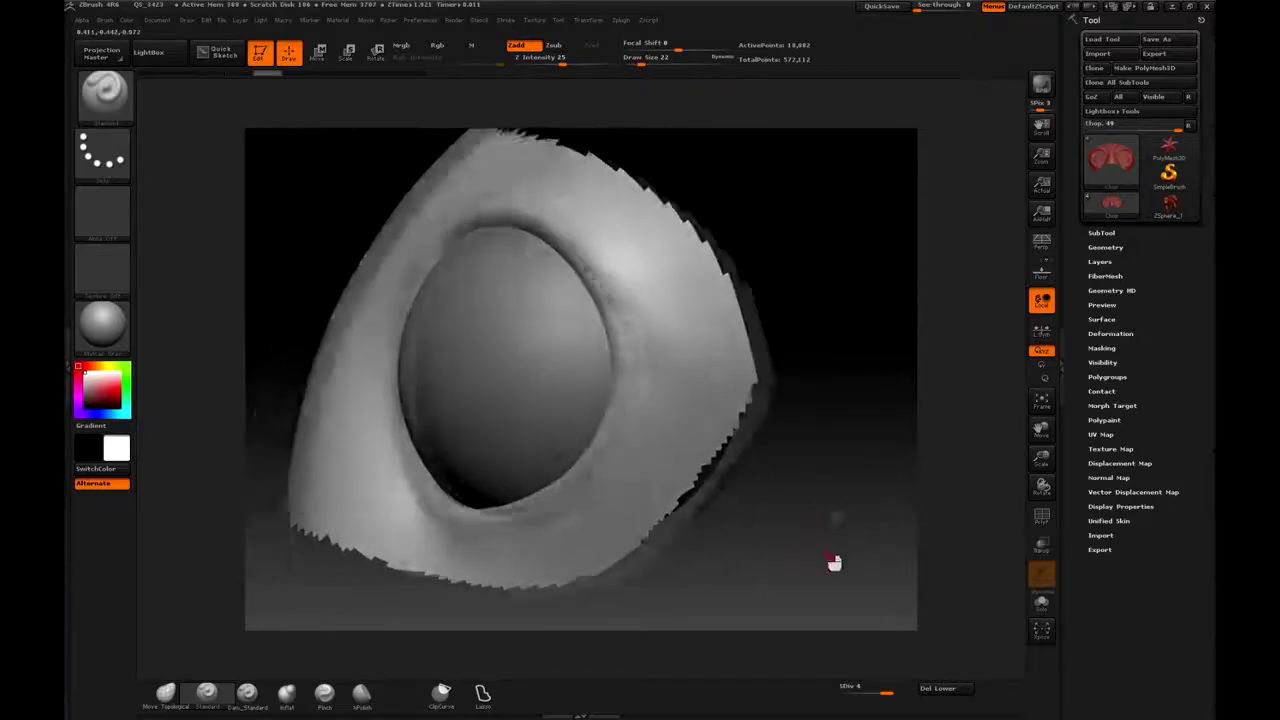
Step: Shrink the brush and zoom in on the eyeball to carve the eyelid rim
{"action": "key", "text": "space"}
{"action": "mouse_move", "coordinate": [752, 293]}
{"action": "left_mouse_down"}
{"action": "mouse_move", "coordinate": [630, 279]}
{"action": "mouse_move", "coordinate": [677, 314]}
{"action": "left_mouse_up"}
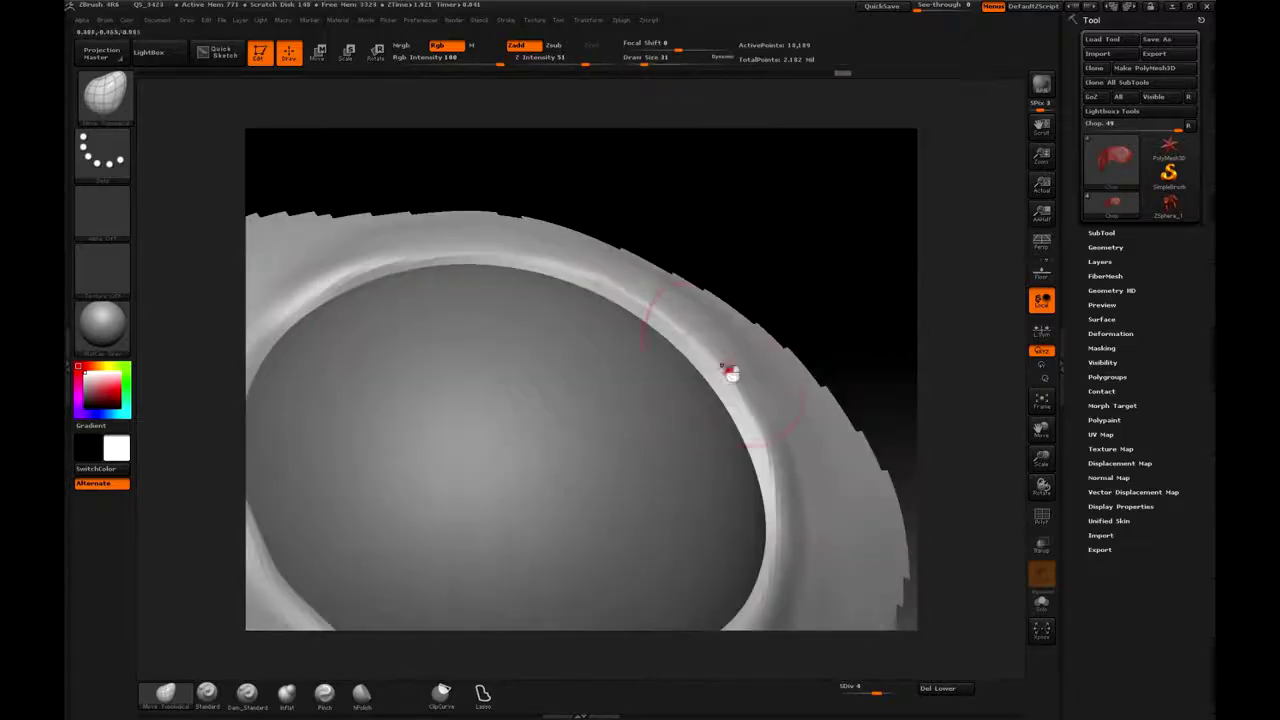
{"action": "mouse_move", "coordinate": [731, 373]}
{"action": "left_mouse_down"}
{"action": "mouse_move", "coordinate": [697, 366]}
{"action": "mouse_move", "coordinate": [857, 423]}
{"action": "mouse_move", "coordinate": [835, 505]}
{"action": "mouse_move", "coordinate": [806, 414]}
{"action": "left_mouse_up"}
{"action": "key", "text": "space"}
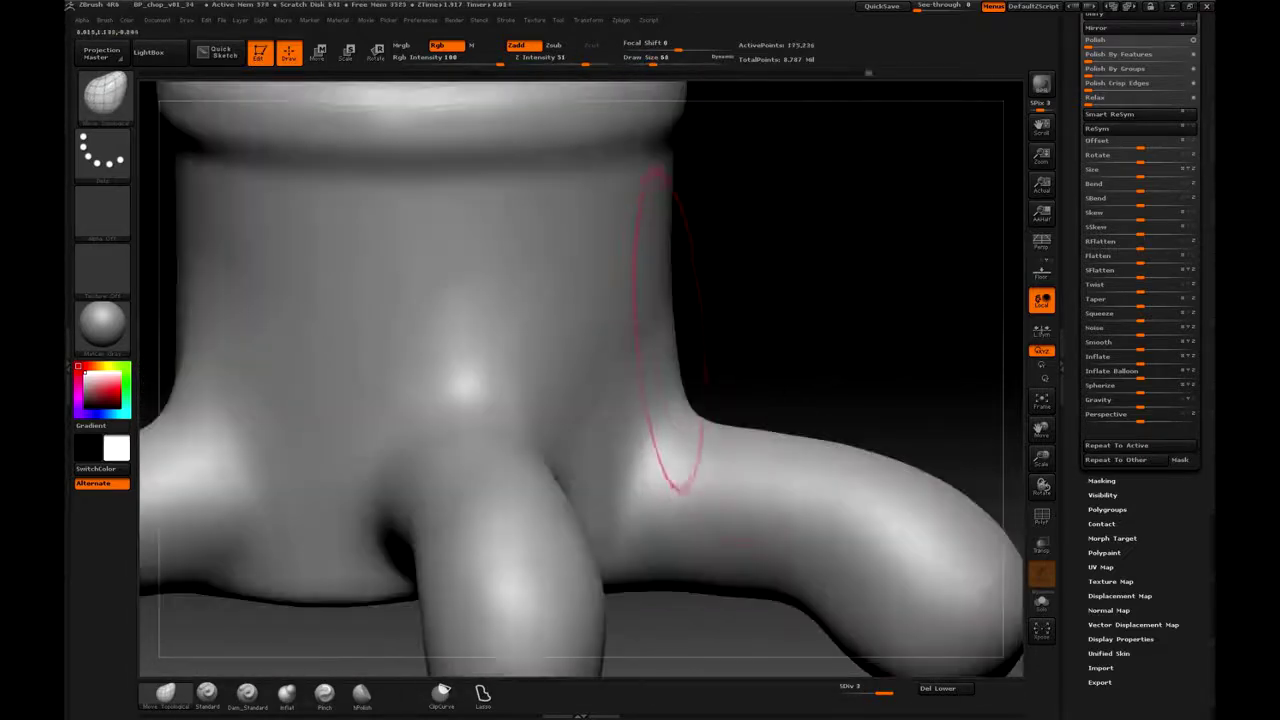
Step: Rotate in close on the toe folds, then mask a band across the boot's upper part
{"action": "left_click_drag", "start_coordinate": [700, 320], "coordinate": [303, 384]}
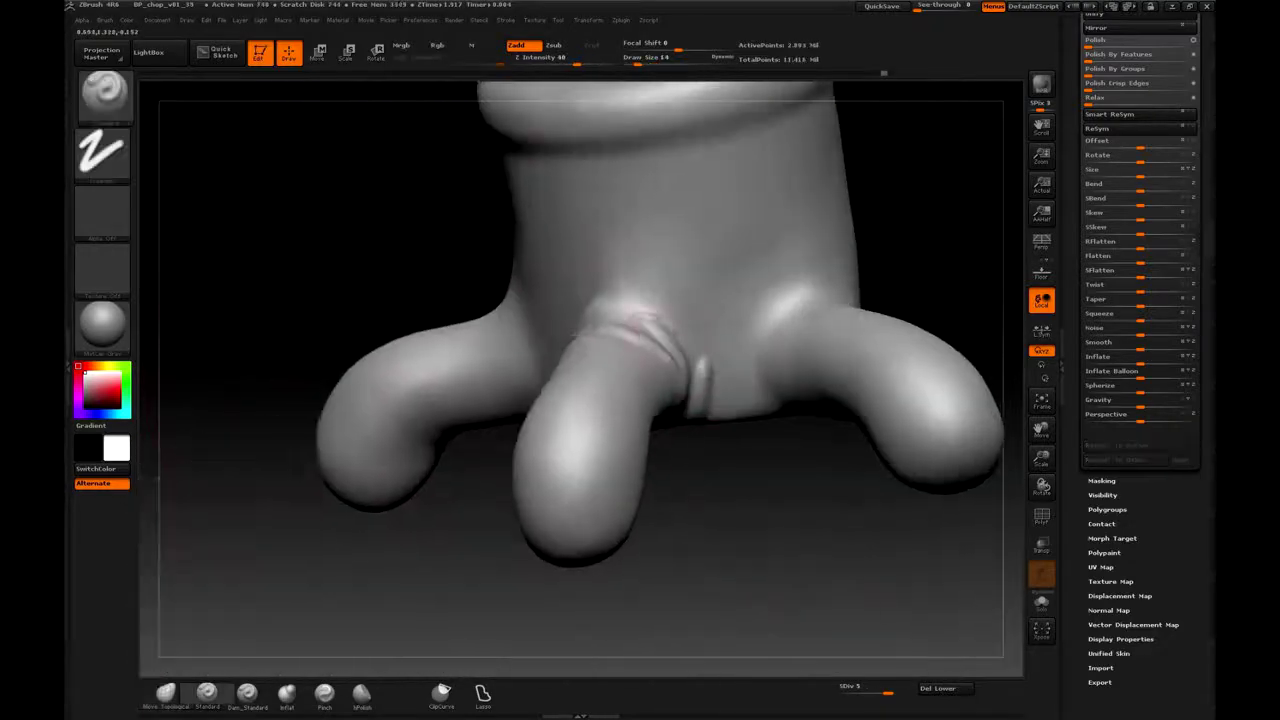
{"action": "mouse_move", "coordinate": [699, 347]}
{"action": "left_mouse_down"}
{"action": "mouse_move", "coordinate": [588, 418]}
{"action": "mouse_move", "coordinate": [777, 286]}
{"action": "mouse_move", "coordinate": [614, 363]}
{"action": "left_mouse_up"}
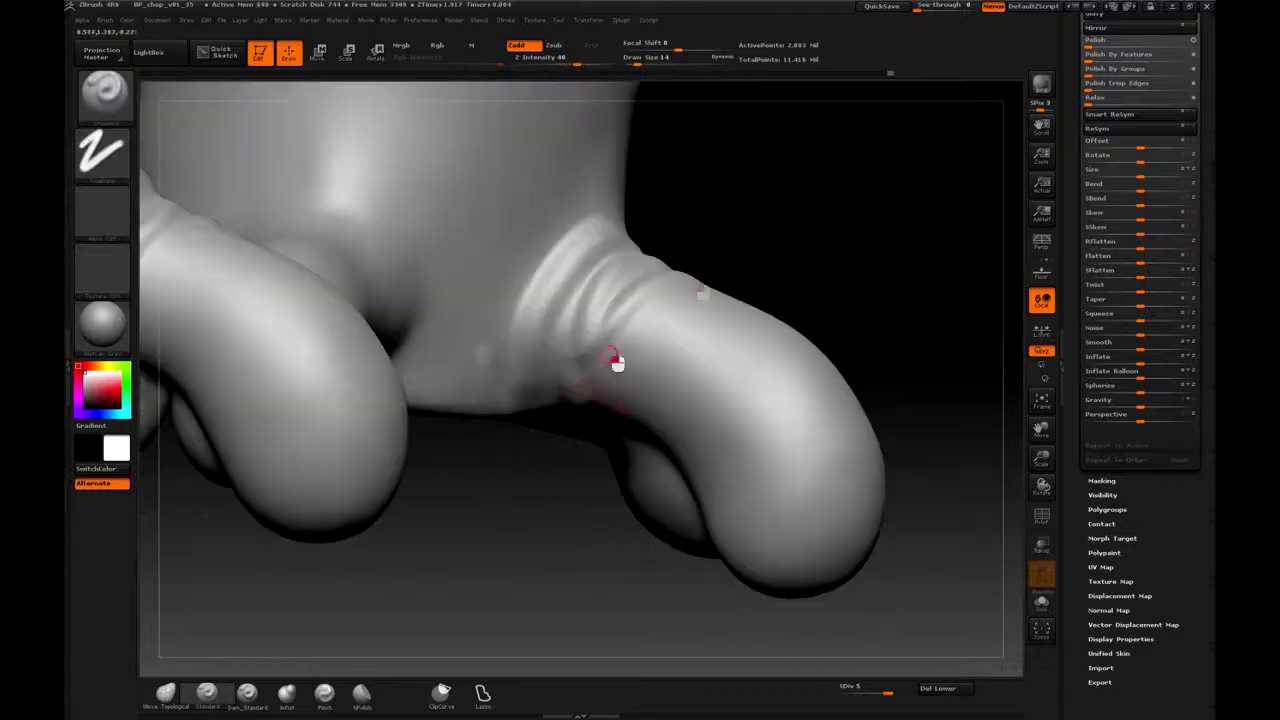
{"action": "left_click_drag", "start_coordinate": [834, 237], "coordinate": [690, 432]}
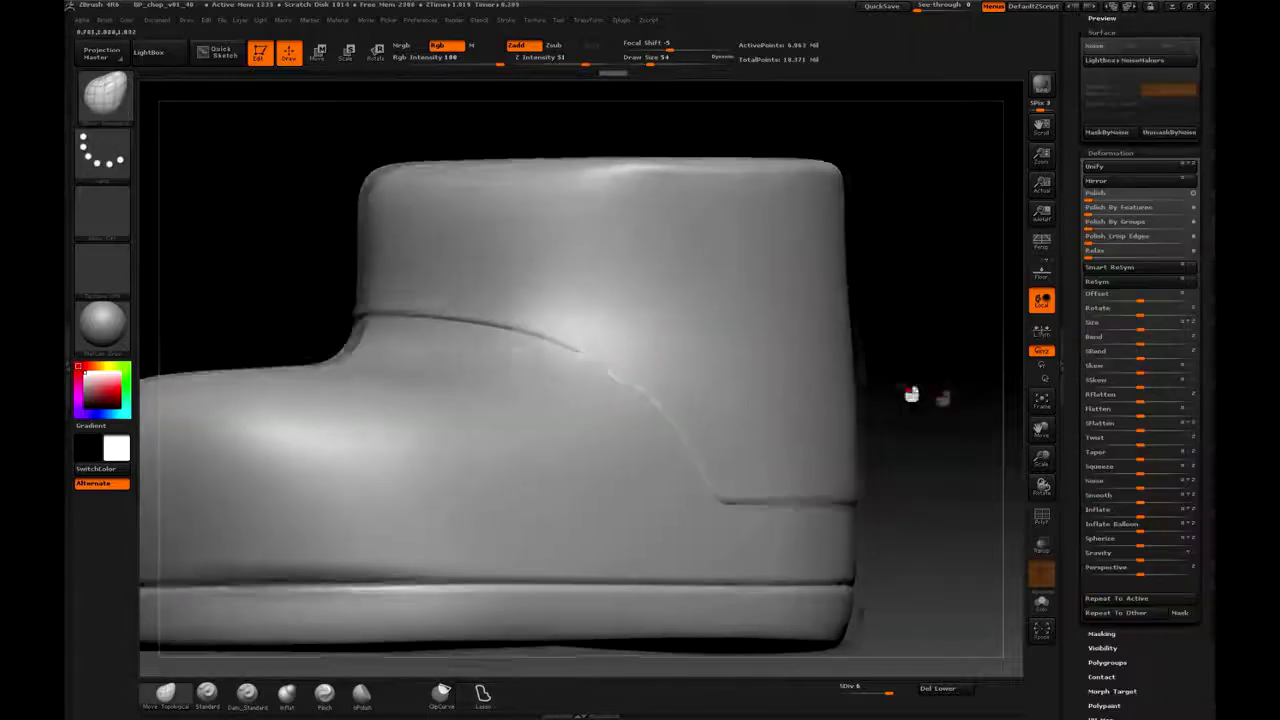
{"action": "left_click_drag", "start_coordinate": [397, 227], "coordinate": [864, 257], "text": "ctrl+shift"}
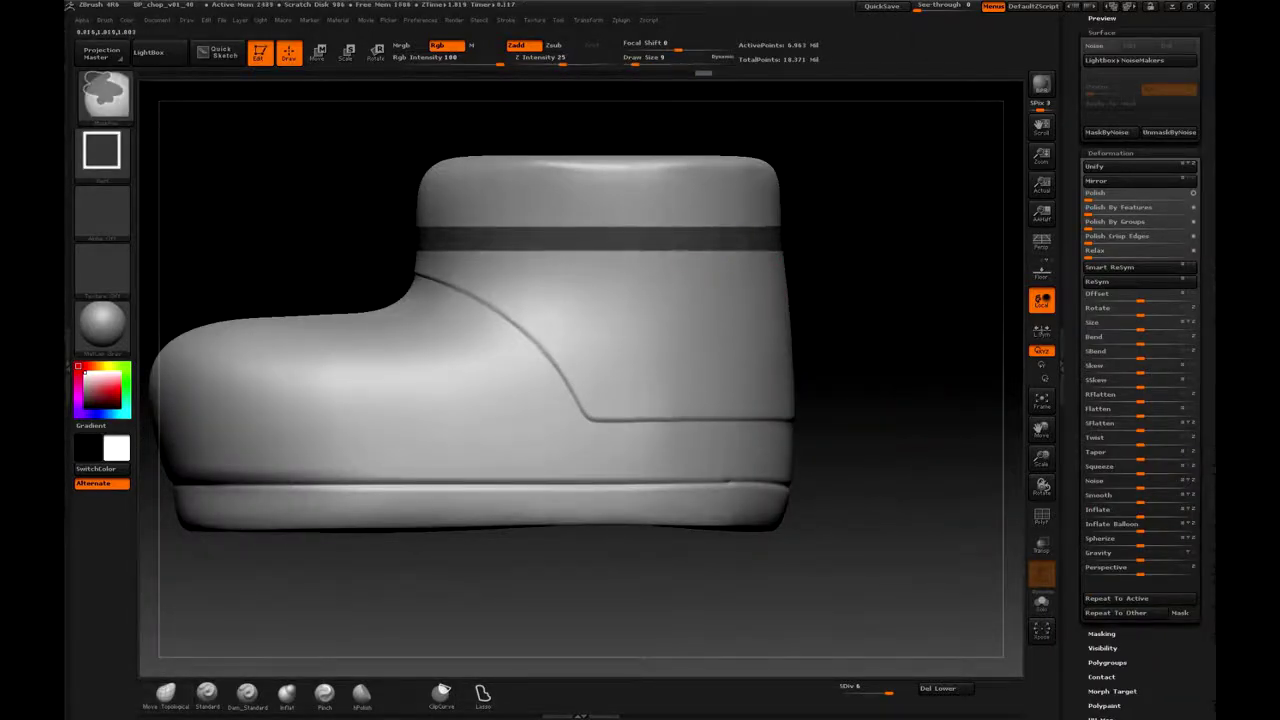
Step: Turn the boot to a front view to show the recessed band
{"action": "mouse_move", "coordinate": [883, 360]}
{"action": "left_mouse_down"}
{"action": "mouse_move", "coordinate": [843, 243]}
{"action": "mouse_move", "coordinate": [951, 472]}
{"action": "left_mouse_up"}
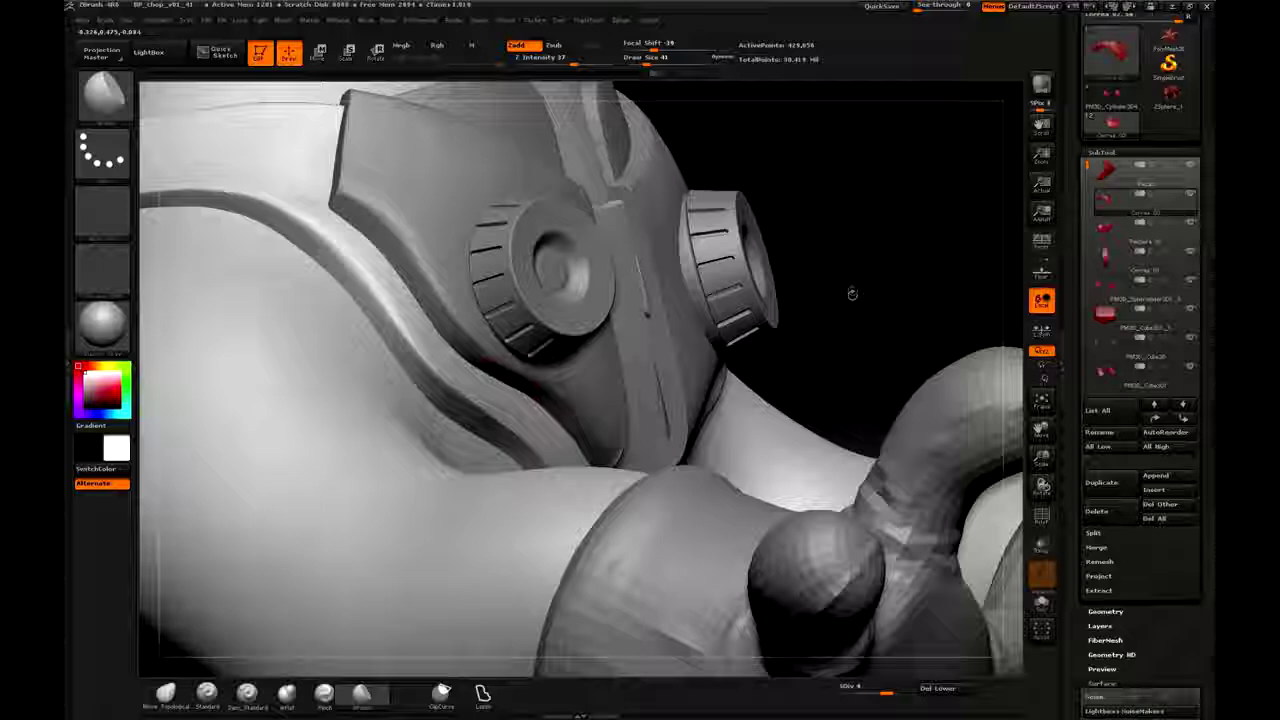
Step: Turn past the eye plates and collar, then sculpt a mirrored curved ridge above the nostrils
{"action": "mouse_move", "coordinate": [849, 289]}
{"action": "left_mouse_down"}
{"action": "mouse_move", "coordinate": [595, 478]}
{"action": "mouse_move", "coordinate": [490, 280]}
{"action": "left_mouse_up"}
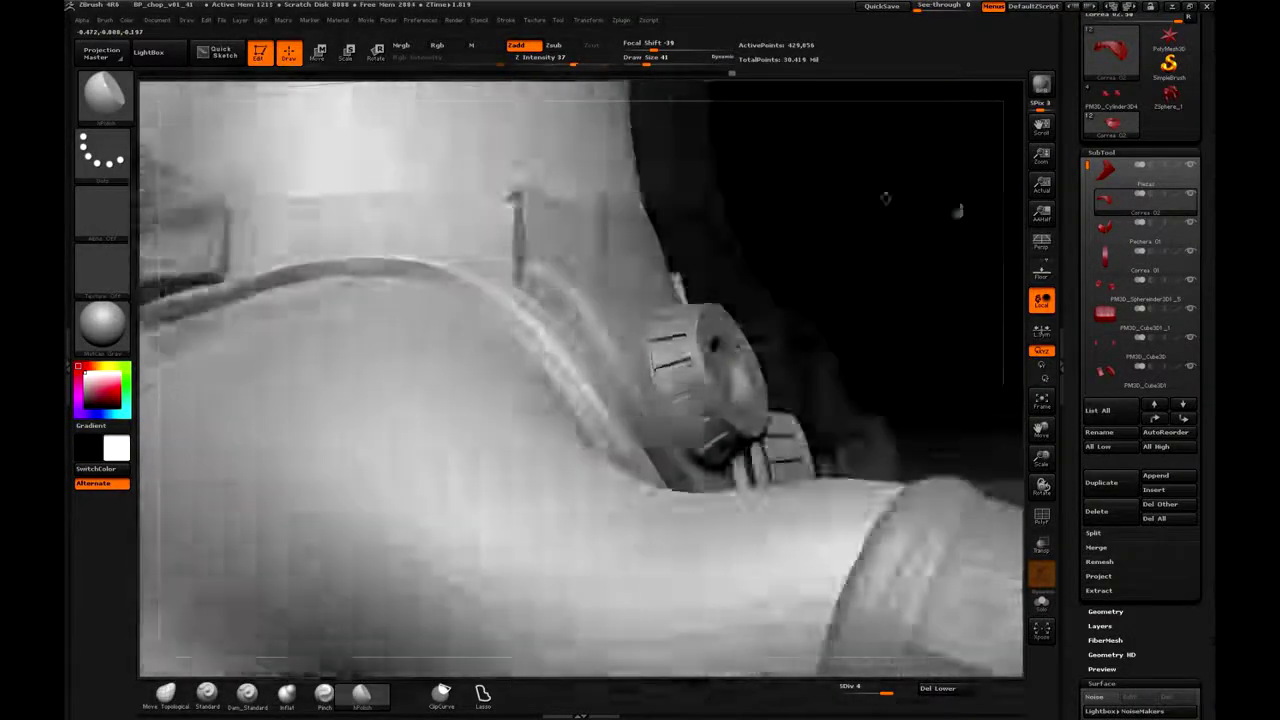
{"action": "left_click_drag", "start_coordinate": [886, 200], "coordinate": [343, 312]}
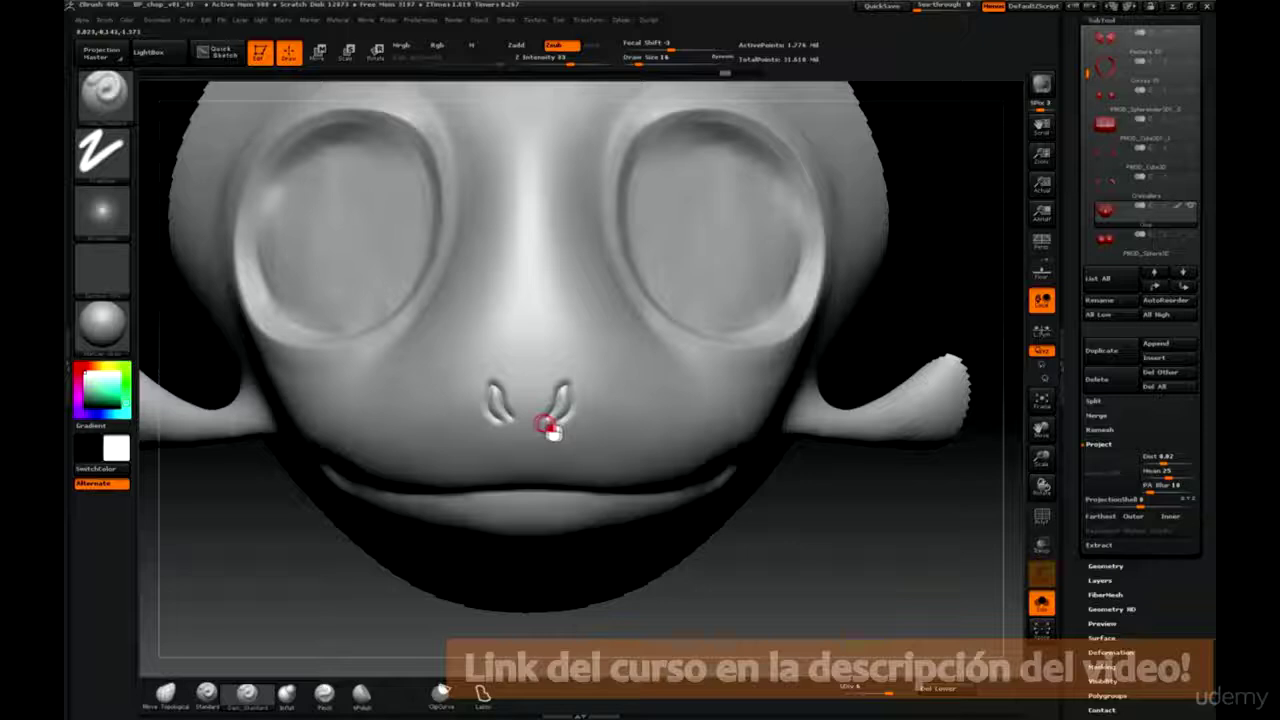
{"action": "left_click_drag", "start_coordinate": [590, 392], "coordinate": [606, 357]}
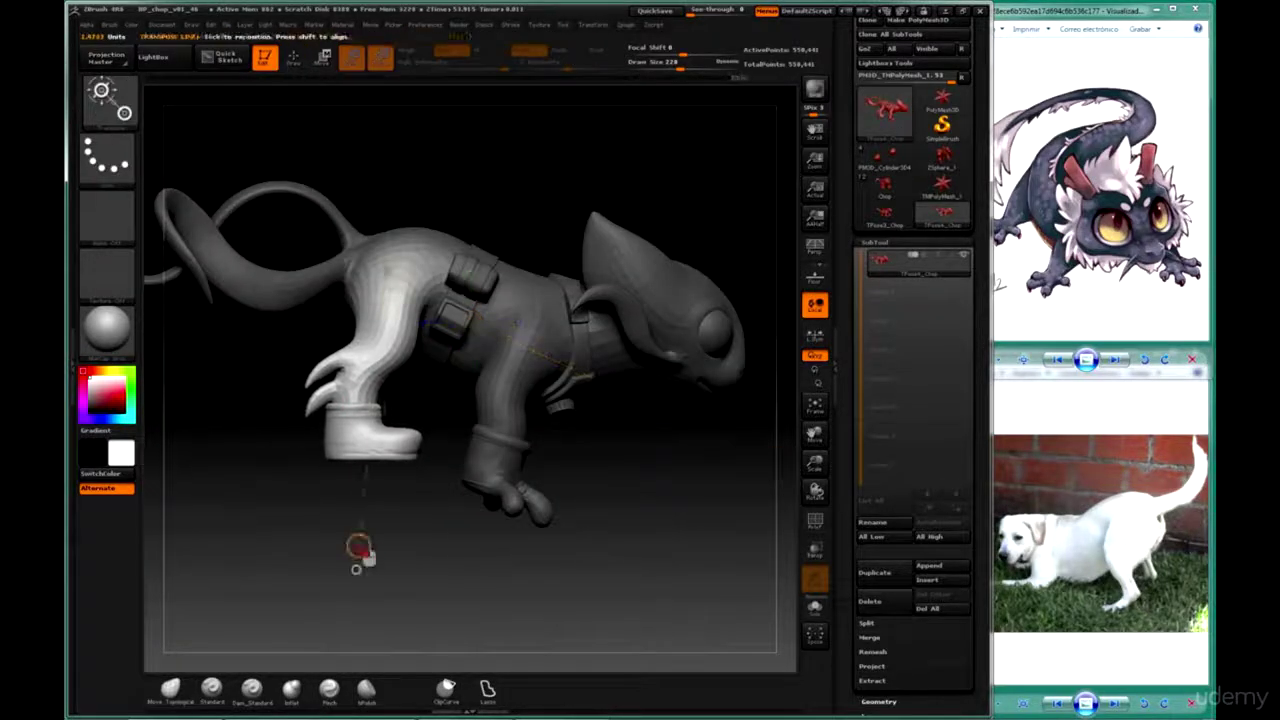
Step: Swing the masked leg forward with Transpose Rotate and check the pose from other angles
{"action": "key", "text": "r"}
{"action": "left_click_drag", "start_coordinate": [358, 548], "coordinate": [424, 507]}
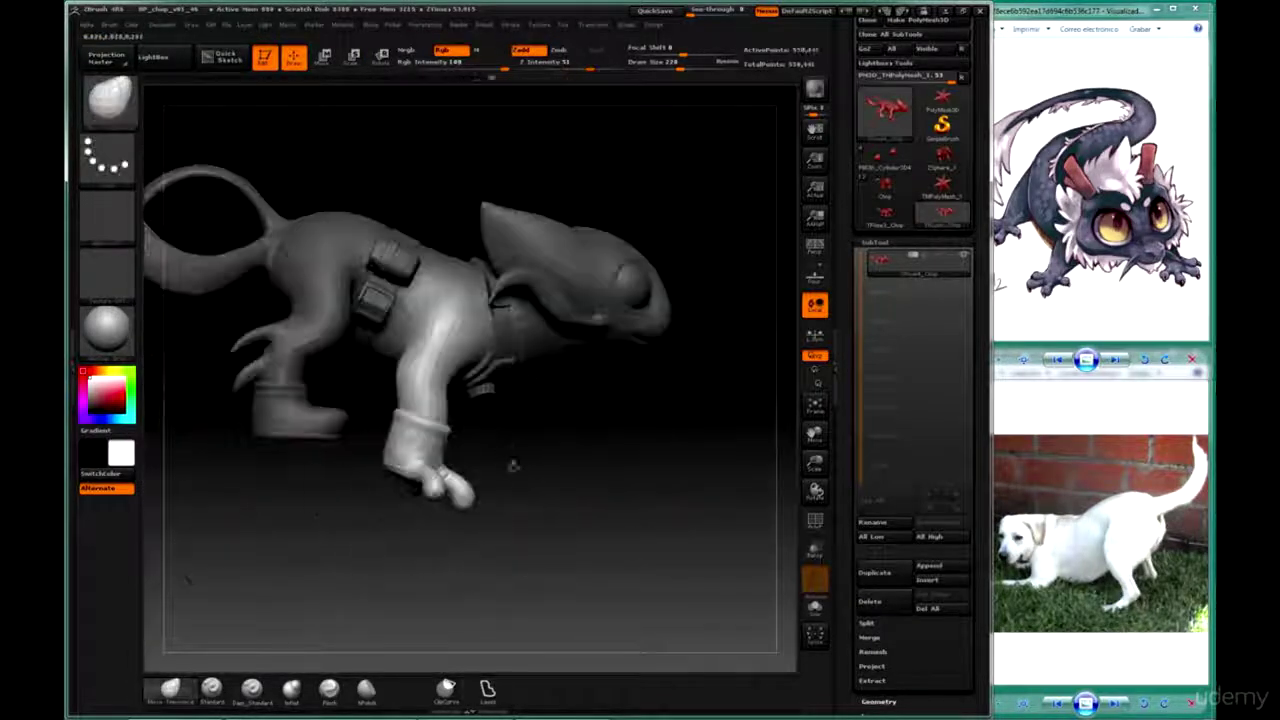
{"action": "mouse_move", "coordinate": [509, 505]}
{"action": "left_mouse_down"}
{"action": "mouse_move", "coordinate": [417, 534]}
{"action": "mouse_move", "coordinate": [450, 543]}
{"action": "left_mouse_up"}
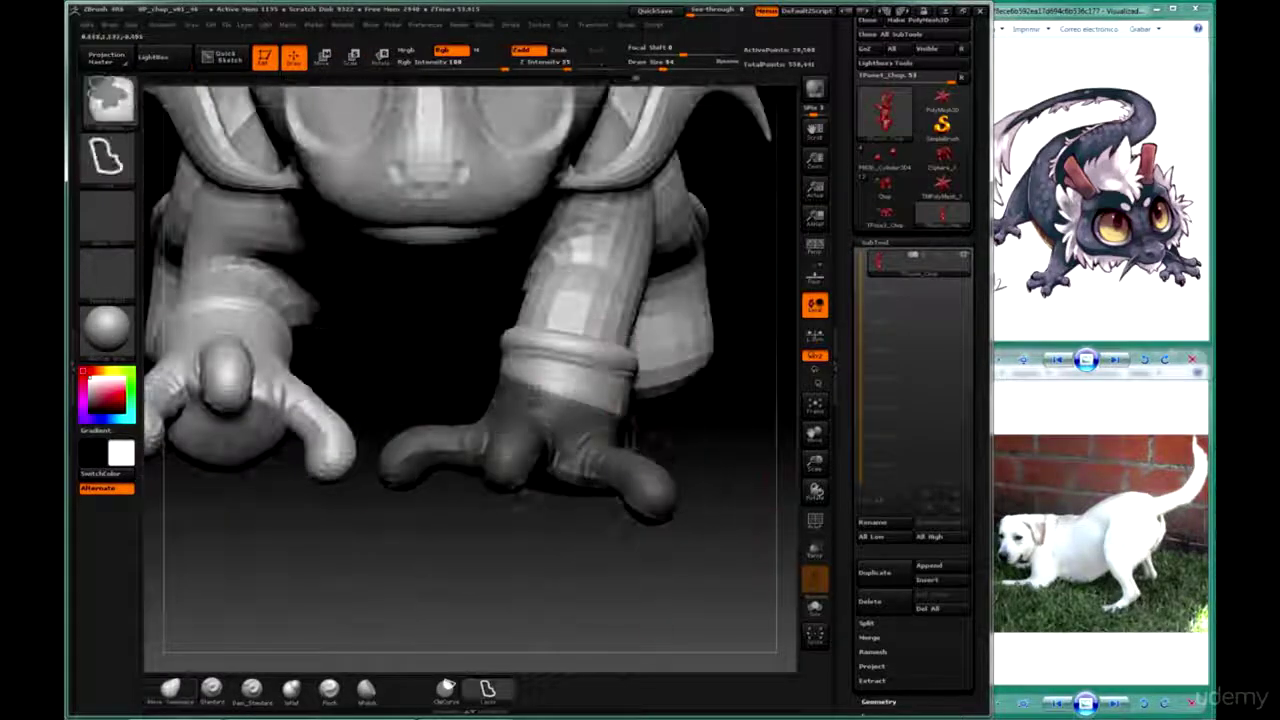
Step: Orbit through top-down and side views to inspect the curling tails
{"action": "left_click_drag", "start_coordinate": [553, 497], "coordinate": [574, 152]}
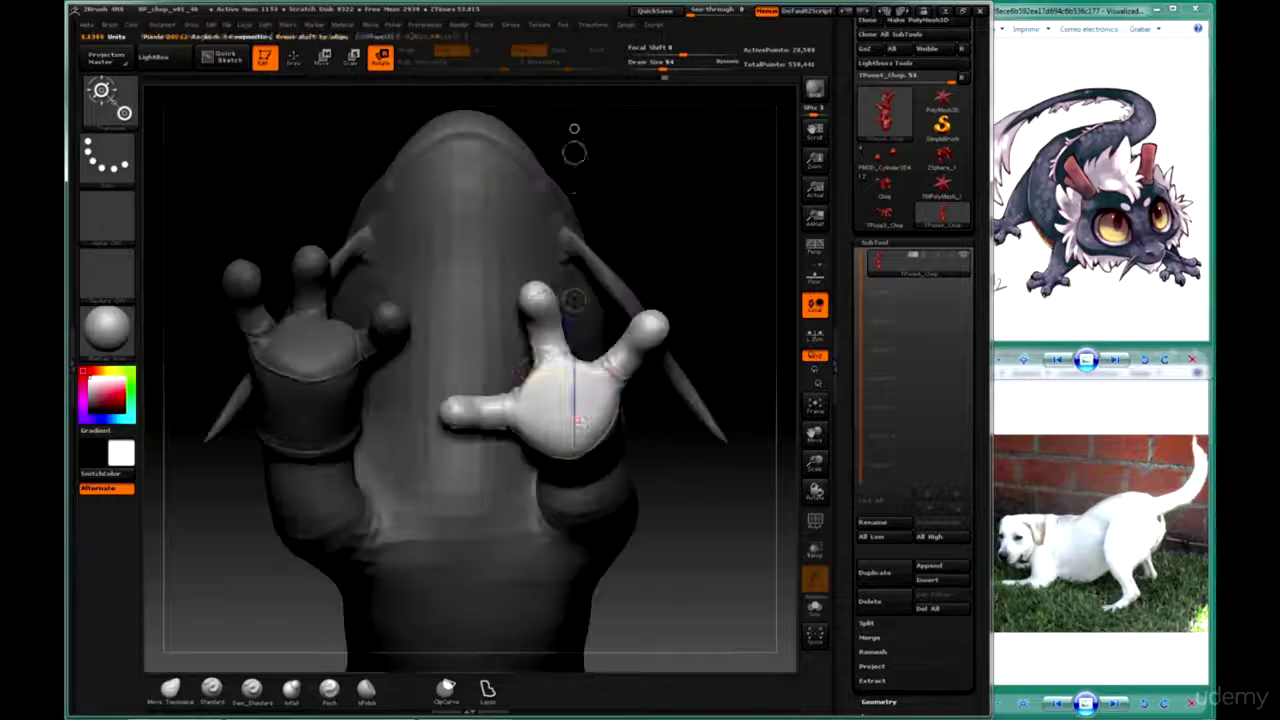
{"action": "mouse_move", "coordinate": [621, 188]}
{"action": "left_mouse_down"}
{"action": "mouse_move", "coordinate": [668, 551]}
{"action": "mouse_move", "coordinate": [658, 574]}
{"action": "left_mouse_up"}
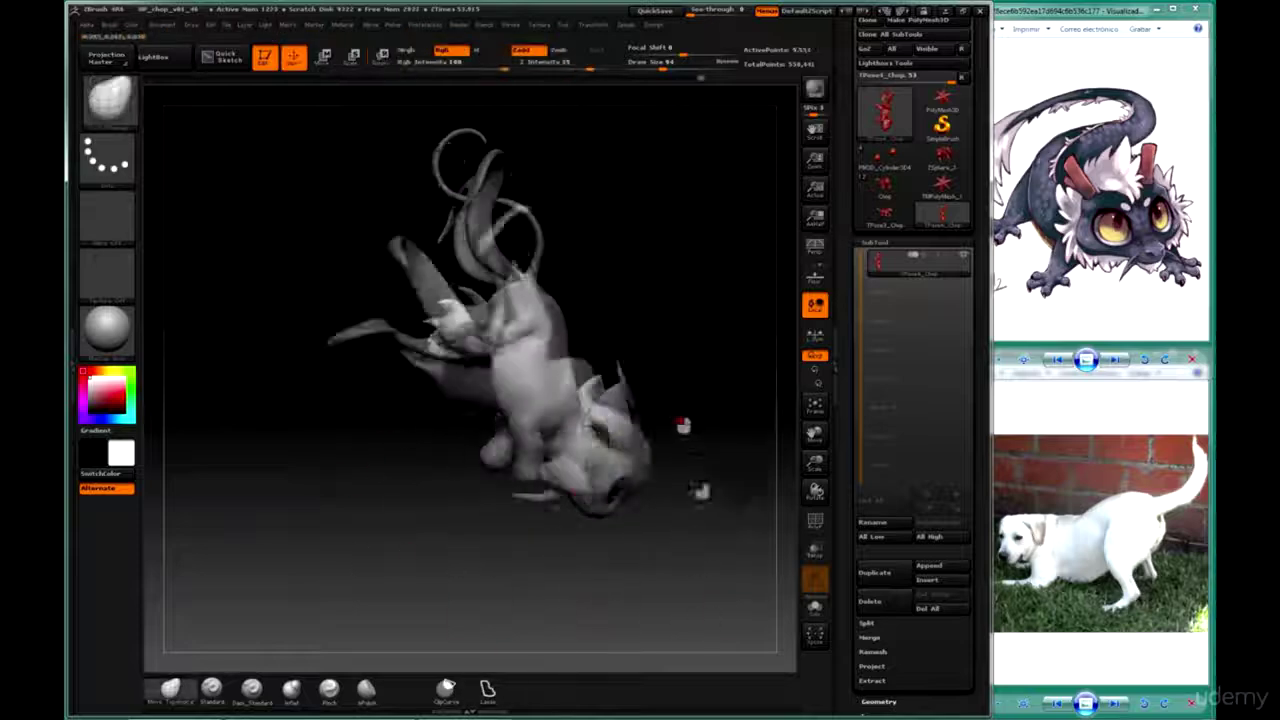
{"action": "mouse_move", "coordinate": [699, 490]}
{"action": "left_mouse_down"}
{"action": "mouse_move", "coordinate": [529, 486]}
{"action": "mouse_move", "coordinate": [680, 490]}
{"action": "left_mouse_up"}
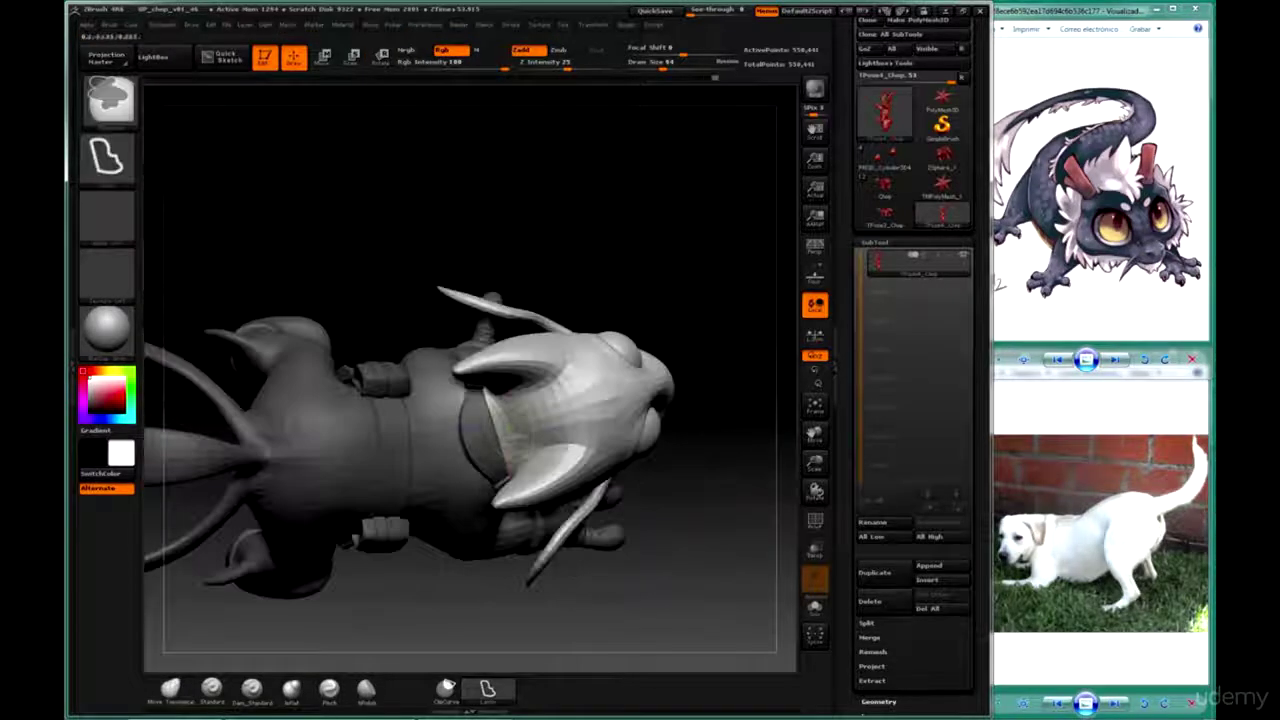
{"action": "mouse_move", "coordinate": [708, 272]}
{"action": "left_mouse_down"}
{"action": "mouse_move", "coordinate": [508, 266]}
{"action": "mouse_move", "coordinate": [265, 330]}
{"action": "mouse_move", "coordinate": [651, 286]}
{"action": "mouse_move", "coordinate": [451, 294]}
{"action": "mouse_move", "coordinate": [475, 395]}
{"action": "mouse_move", "coordinate": [737, 443]}
{"action": "mouse_move", "coordinate": [620, 376]}
{"action": "left_mouse_up"}
Step: Switch to a higher-intensity brush from the spacebar palette and zoom in on a tail tip
{"action": "key", "text": "space"}
{"action": "key", "text": "space"}
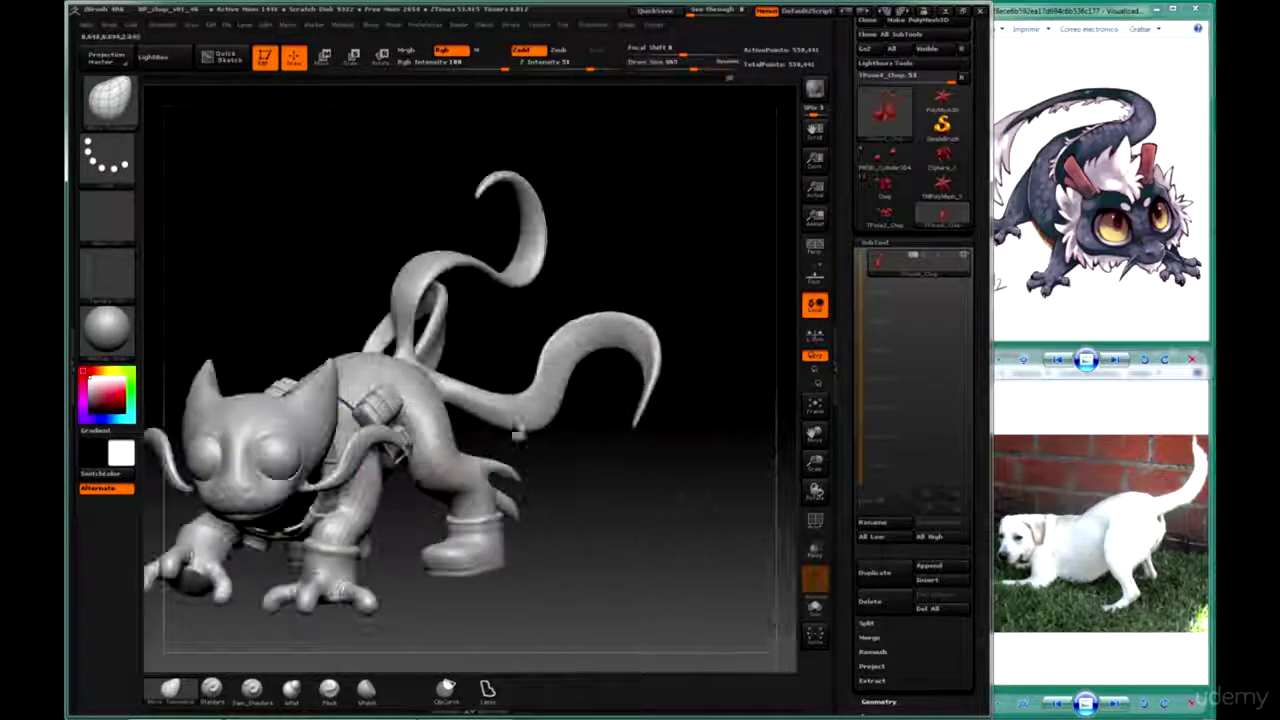
{"action": "mouse_move", "coordinate": [518, 436]}
{"action": "left_mouse_down"}
{"action": "mouse_move", "coordinate": [546, 443]}
{"action": "mouse_move", "coordinate": [663, 331]}
{"action": "mouse_move", "coordinate": [563, 363]}
{"action": "mouse_move", "coordinate": [443, 291]}
{"action": "mouse_move", "coordinate": [665, 355]}
{"action": "mouse_move", "coordinate": [520, 329]}
{"action": "mouse_move", "coordinate": [523, 451]}
{"action": "mouse_move", "coordinate": [726, 334]}
{"action": "mouse_move", "coordinate": [714, 371]}
{"action": "mouse_move", "coordinate": [648, 452]}
{"action": "mouse_move", "coordinate": [700, 434]}
{"action": "mouse_move", "coordinate": [643, 457]}
{"action": "mouse_move", "coordinate": [660, 370]}
{"action": "mouse_move", "coordinate": [729, 451]}
{"action": "mouse_move", "coordinate": [590, 388]}
{"action": "left_mouse_up"}
{"action": "key", "text": "shift"}
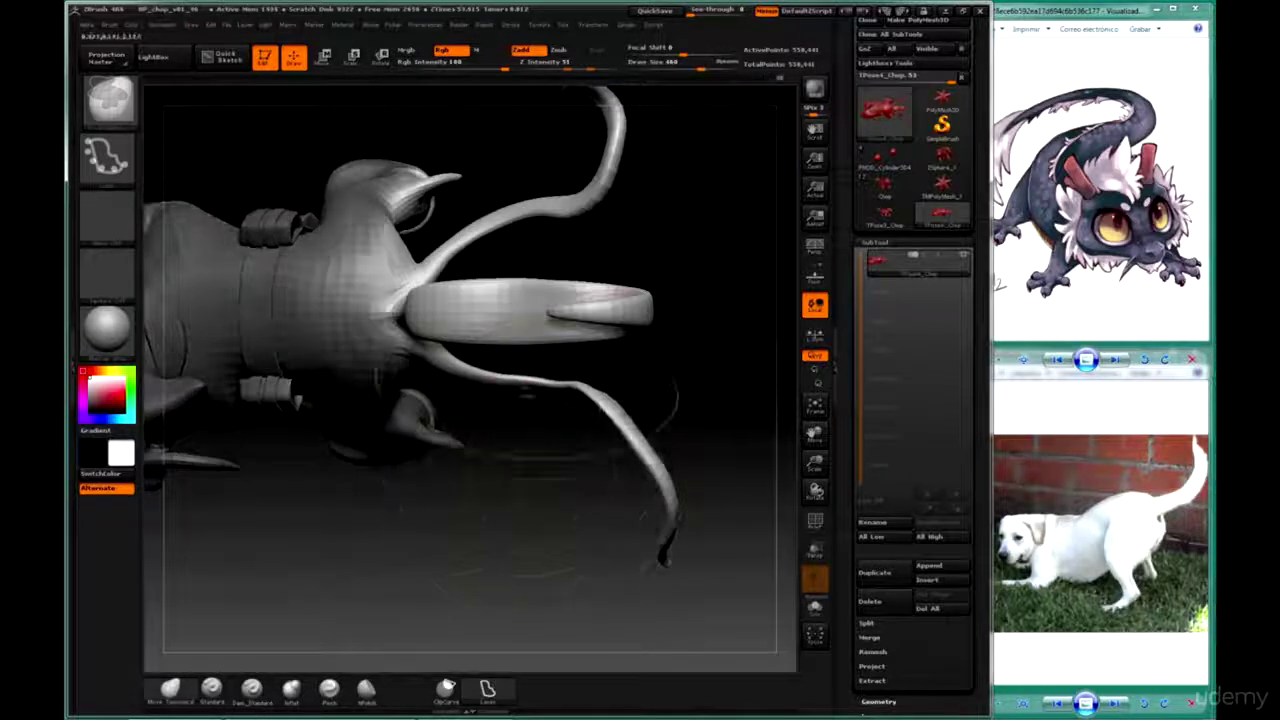
{"action": "left_click_drag", "start_coordinate": [630, 432], "coordinate": [622, 442]}
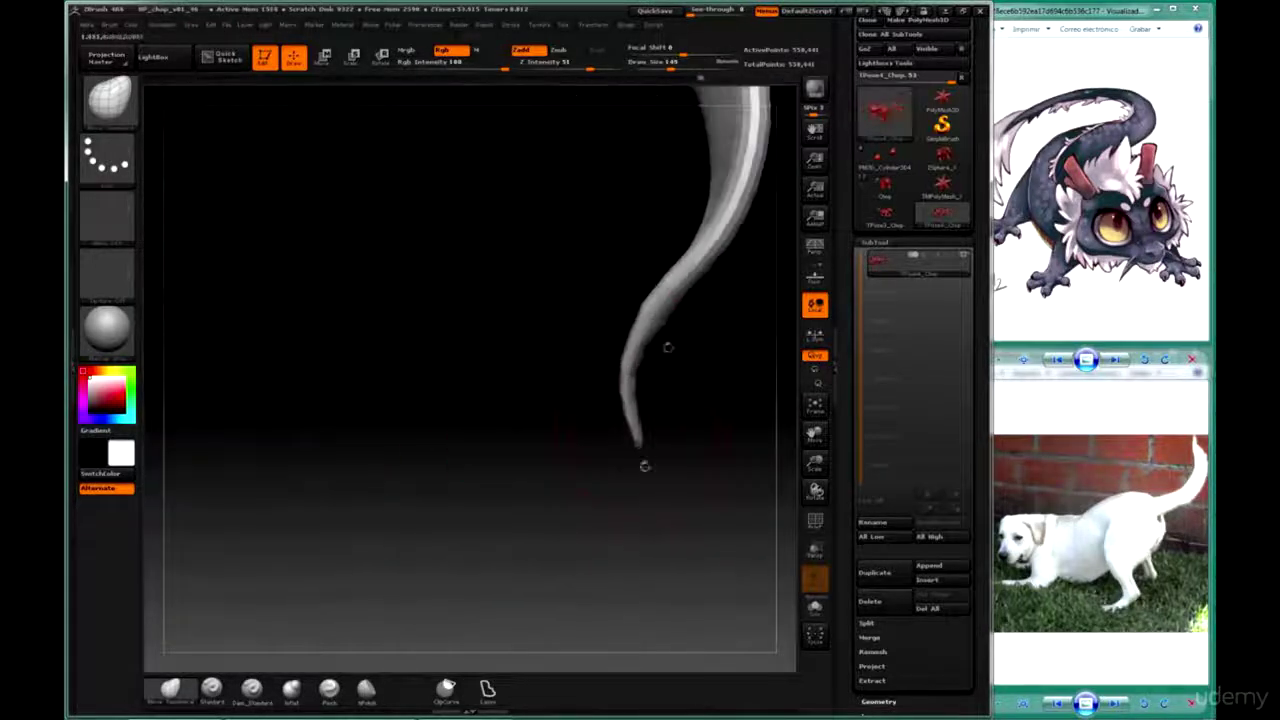